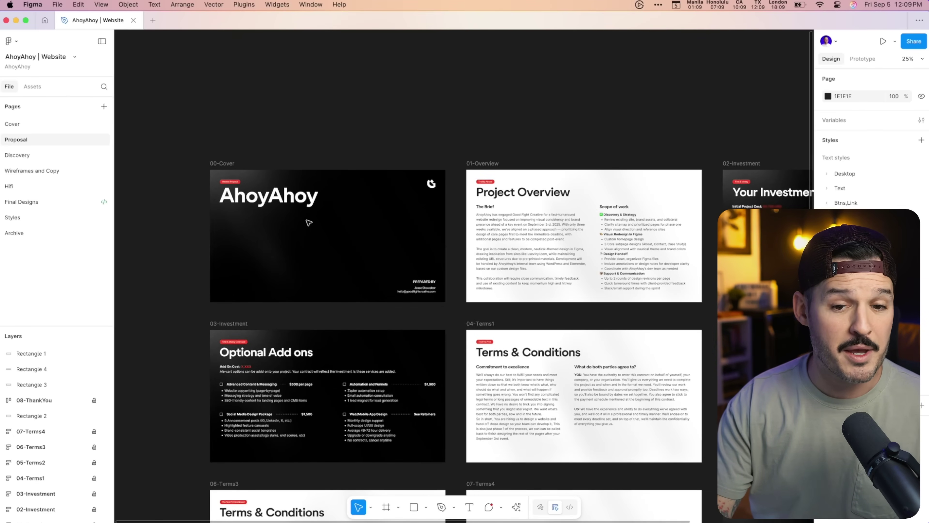
{"action": "scroll", "coordinate": [403, 227], "scroll_direction": "right", "scroll_amount": 3}
{"action": "scroll", "coordinate": [516, 235], "scroll_direction": "up", "scroll_amount": 5}
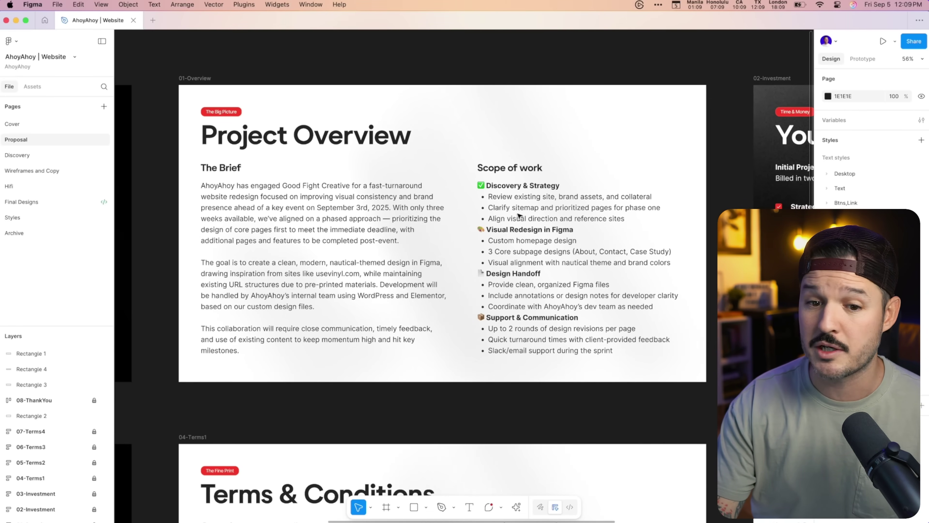
{"action": "scroll", "coordinate": [519, 215], "scroll_direction": "down", "scroll_amount": 3}
{"action": "scroll", "coordinate": [585, 227], "scroll_direction": "right", "scroll_amount": 3}
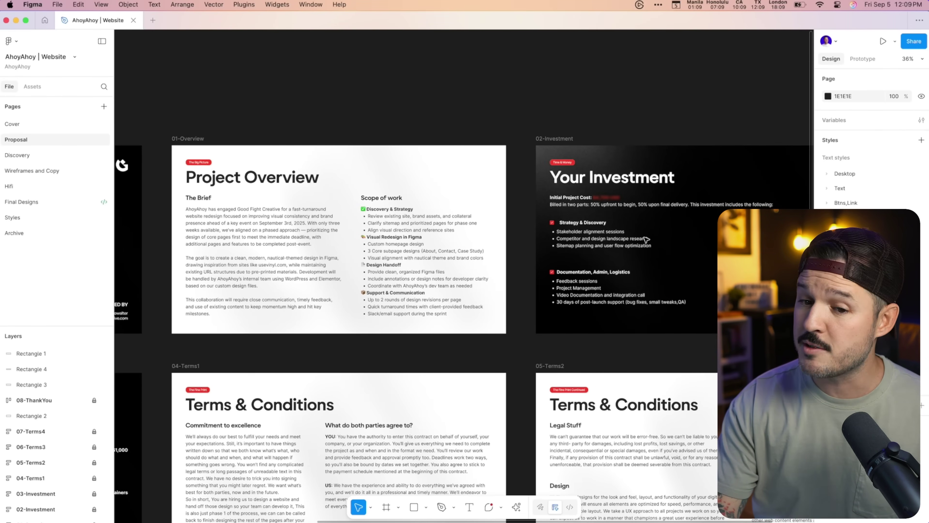
{"action": "scroll", "coordinate": [604, 239], "scroll_direction": "down", "scroll_amount": 5}
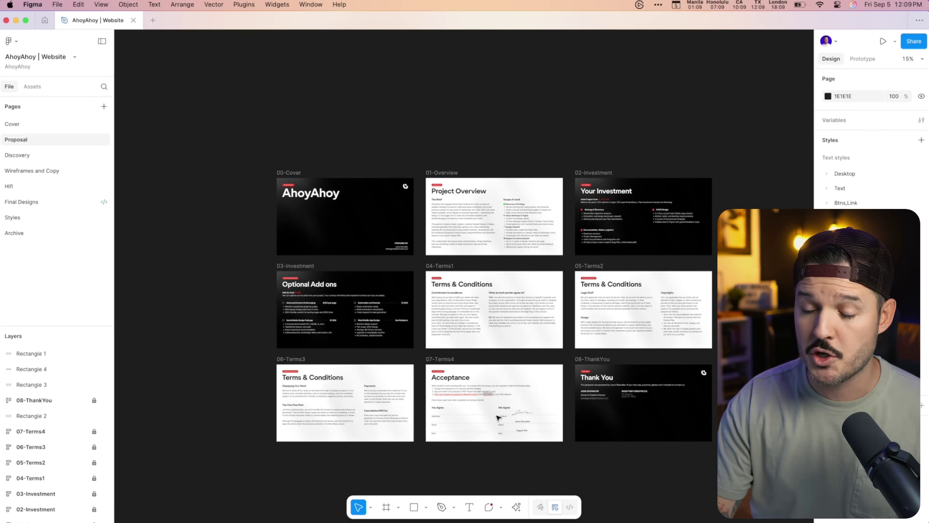
{"action": "scroll", "coordinate": [498, 417], "scroll_direction": "up", "scroll_amount": 3}
{"action": "scroll", "coordinate": [498, 415], "scroll_direction": "right", "scroll_amount": 5}
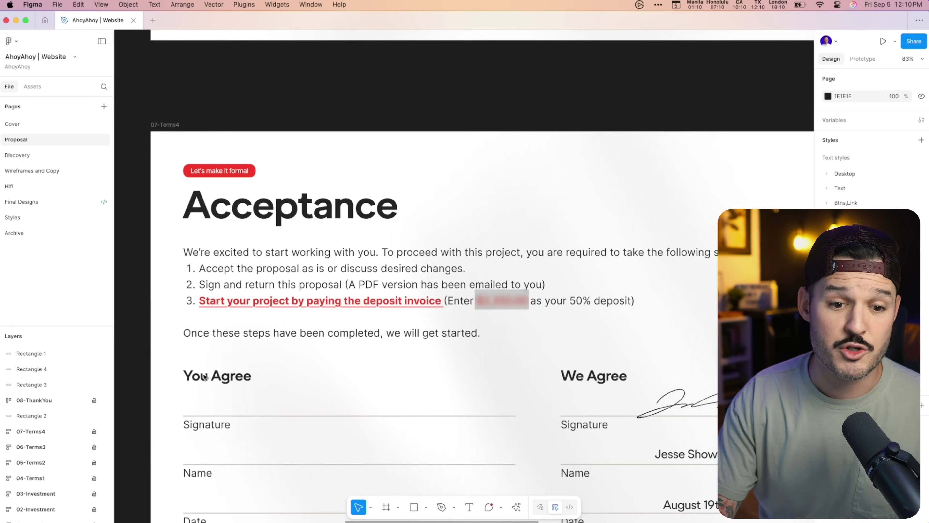
Step: Follow the Acceptance slide's deposit invoice link to the Good Fight Design Services Stripe payment portal
{"action": "left_click", "coordinate": [333, 304]}
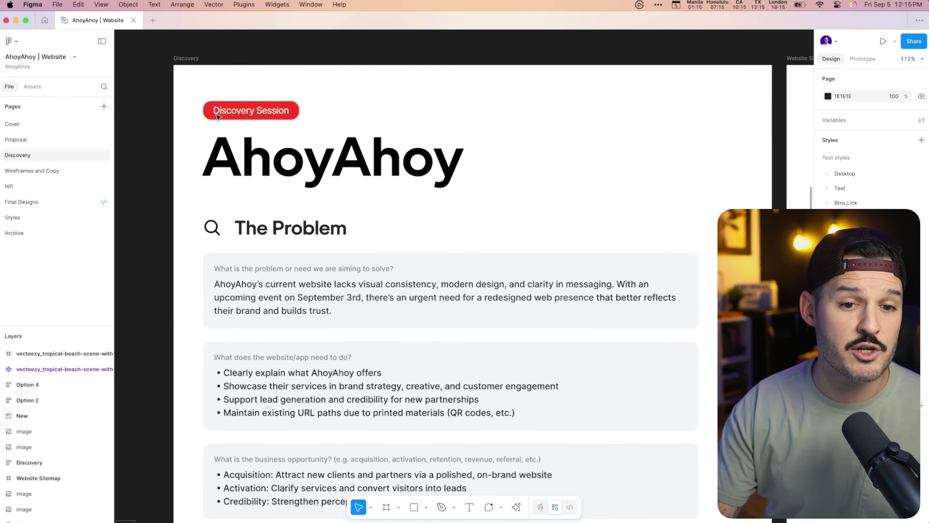
{"action": "scroll", "coordinate": [218, 116], "scroll_direction": "up", "scroll_amount": 1}
Step: Scroll through The Problem, The User and The Challenges notes out to the Phase 1 sitemap
{"action": "scroll", "coordinate": [219, 117], "scroll_direction": "down", "scroll_amount": 2}
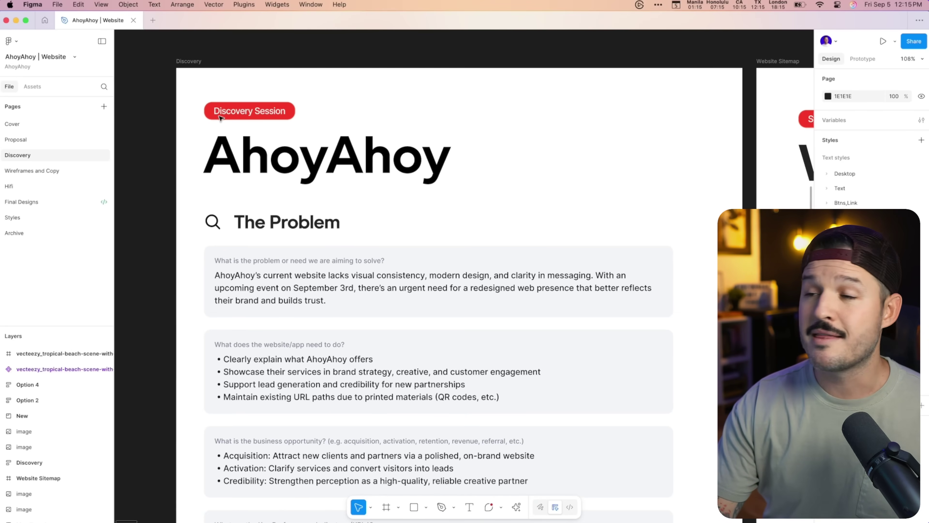
{"action": "scroll", "coordinate": [272, 236], "scroll_direction": "down", "scroll_amount": 3}
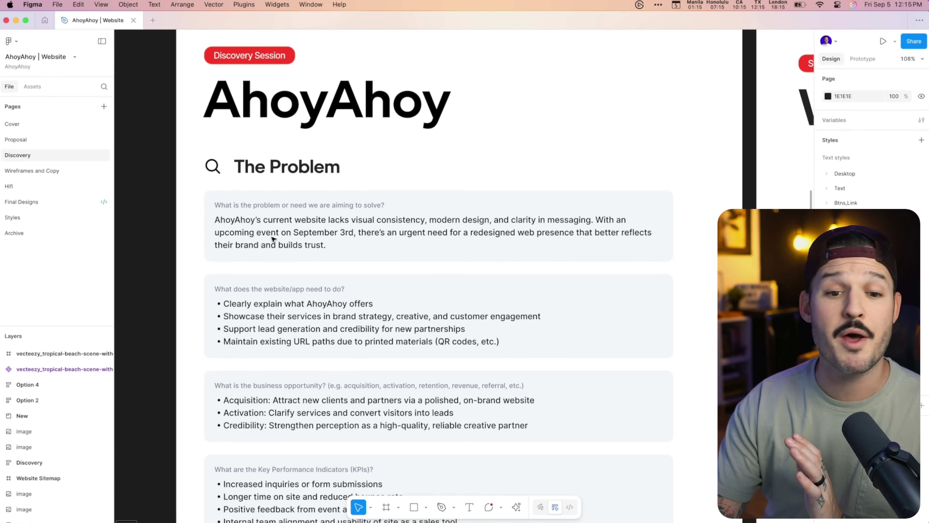
{"action": "scroll", "coordinate": [273, 238], "scroll_direction": "down", "scroll_amount": 20}
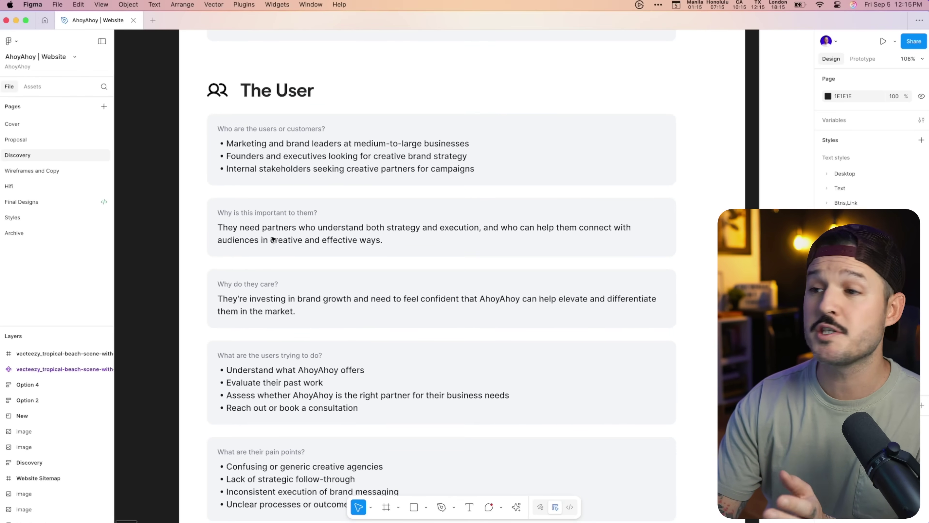
{"action": "scroll", "coordinate": [273, 238], "scroll_direction": "down", "scroll_amount": 20}
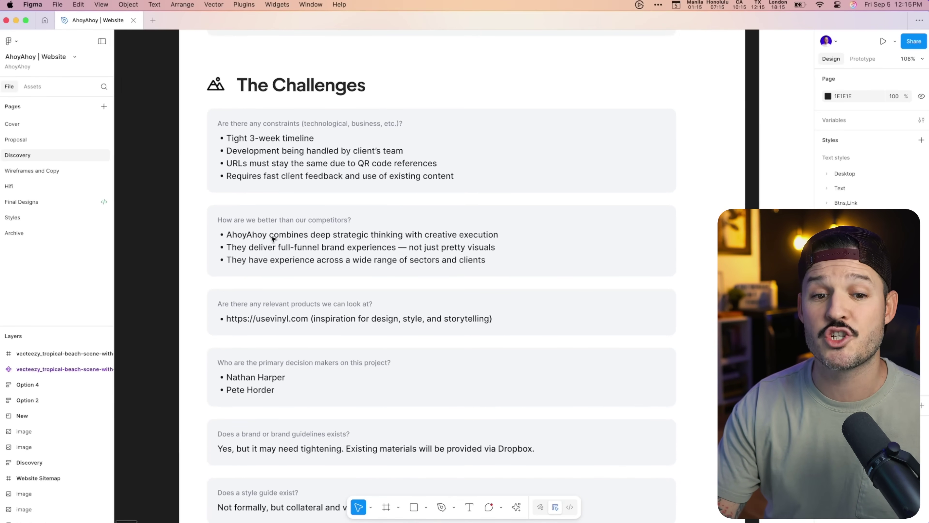
{"action": "scroll", "coordinate": [273, 238], "scroll_direction": "down", "scroll_amount": 5}
{"action": "scroll", "coordinate": [272, 238], "scroll_direction": "down", "scroll_amount": 10}
{"action": "scroll", "coordinate": [273, 238], "scroll_direction": "up", "scroll_amount": 8}
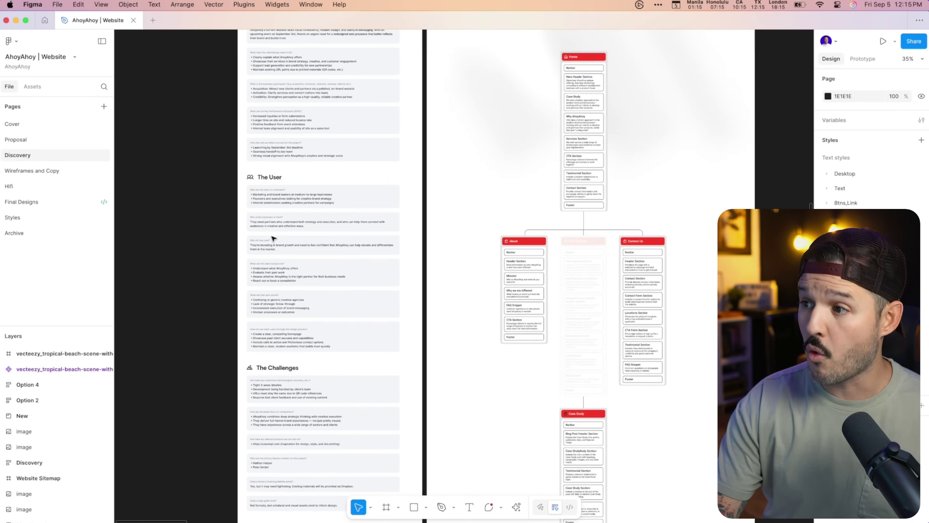
{"action": "scroll", "coordinate": [272, 237], "scroll_direction": "up", "scroll_amount": 5}
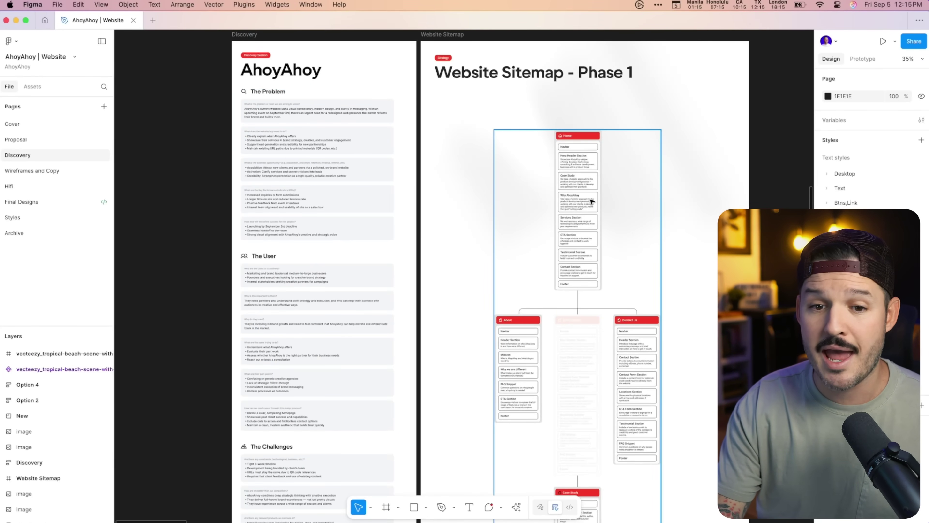
Step: Scroll the canvas from the Phase 1 sitemap over to the Moodboards board
{"action": "scroll", "coordinate": [585, 199], "scroll_direction": "down", "scroll_amount": 3}
{"action": "scroll", "coordinate": [585, 199], "scroll_direction": "up", "scroll_amount": 3}
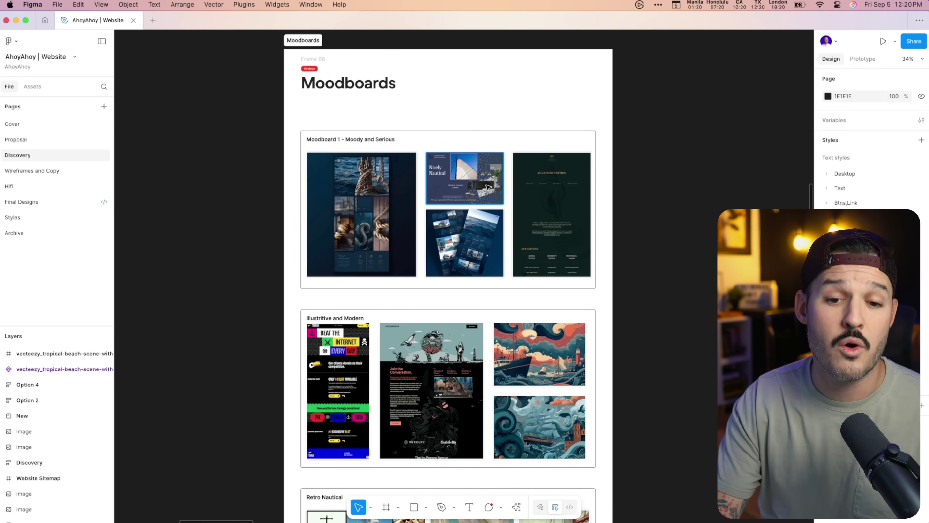
Step: Scroll through the three moodboards over to the Style Tiles frame
{"action": "scroll", "coordinate": [488, 186], "scroll_direction": "up", "scroll_amount": 8}
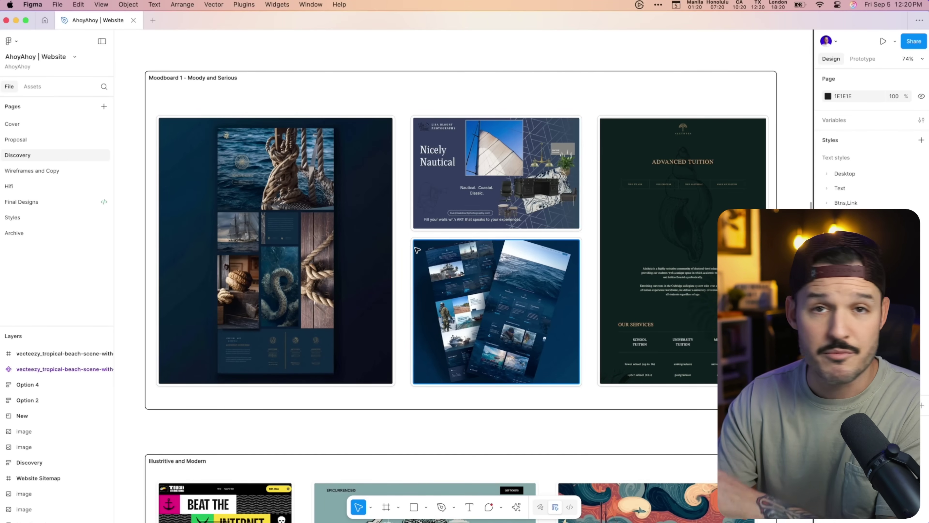
{"action": "scroll", "coordinate": [416, 249], "scroll_direction": "down", "scroll_amount": 10}
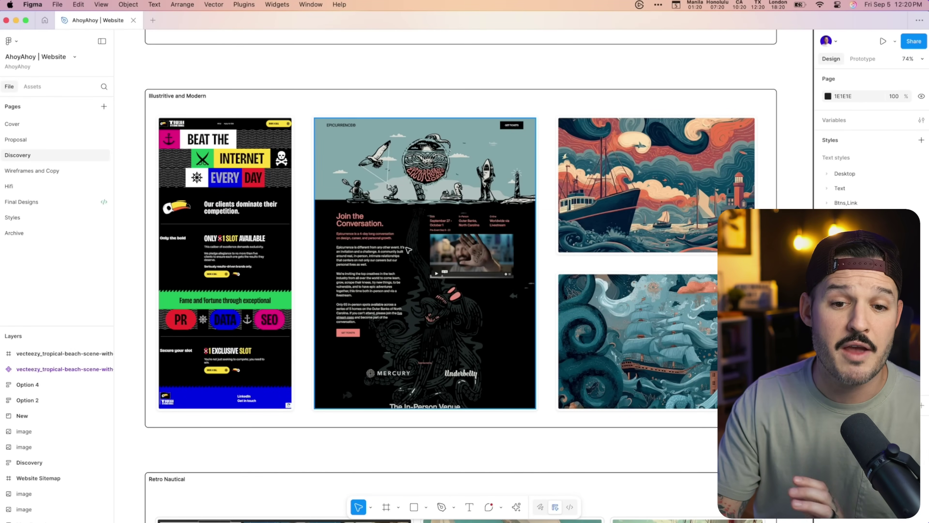
{"action": "scroll", "coordinate": [408, 250], "scroll_direction": "down", "scroll_amount": 10}
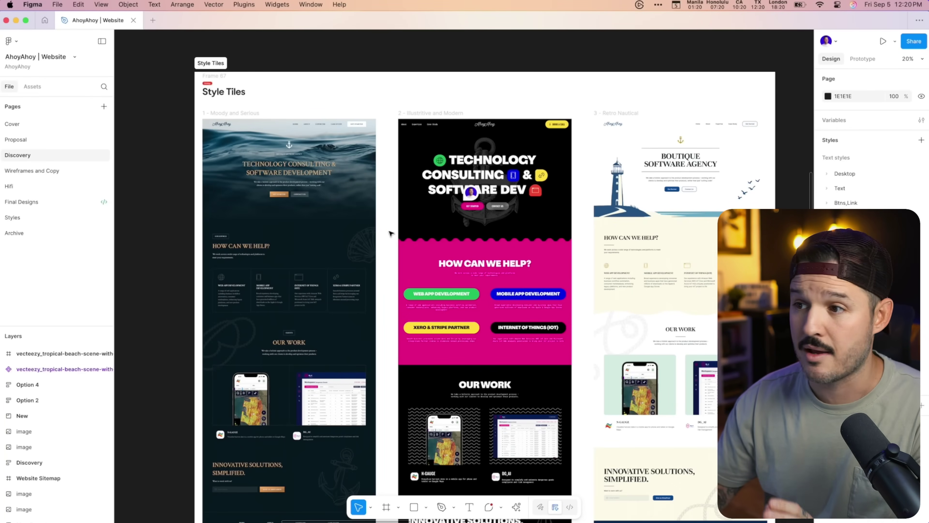
{"action": "scroll", "coordinate": [512, 264], "scroll_direction": "right", "scroll_amount": 3}
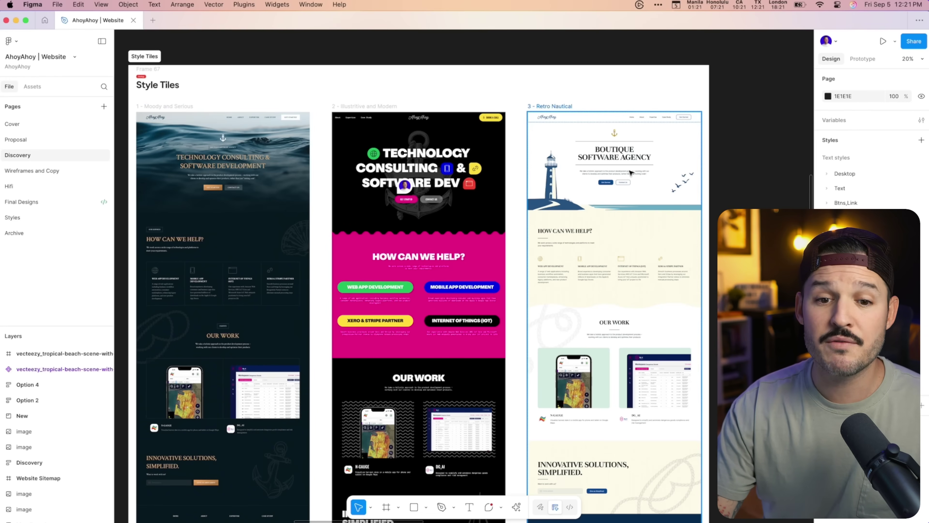
{"action": "scroll", "coordinate": [284, 173], "scroll_direction": "down", "scroll_amount": 5}
{"action": "scroll", "coordinate": [285, 173], "scroll_direction": "up", "scroll_amount": 5}
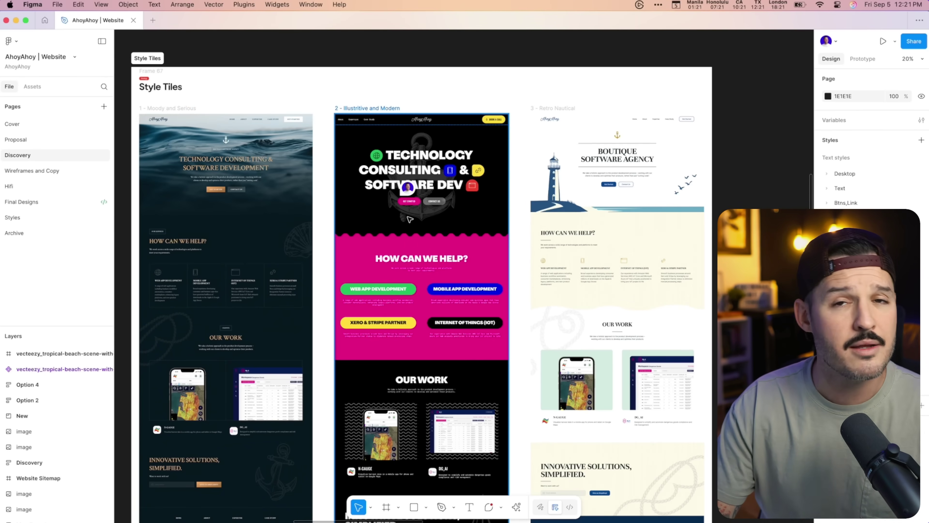
Step: Zoom out of the Discovery illustrations and move to the Wireframes and Copy page
{"action": "scroll", "coordinate": [396, 219], "scroll_direction": "down", "scroll_amount": 5}
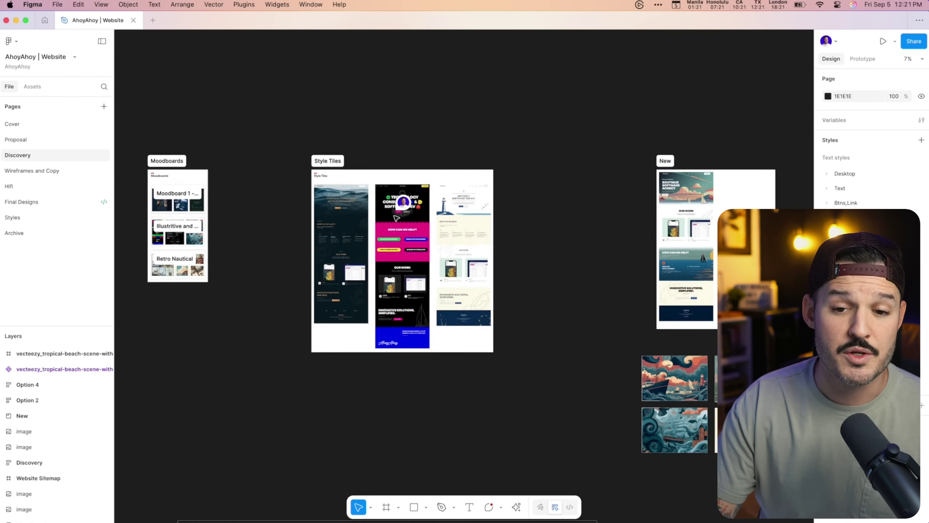
{"action": "scroll", "coordinate": [394, 216], "scroll_direction": "right", "scroll_amount": 5}
{"action": "scroll", "coordinate": [539, 170], "scroll_direction": "up", "scroll_amount": 4}
{"action": "scroll", "coordinate": [538, 170], "scroll_direction": "up", "scroll_amount": 5}
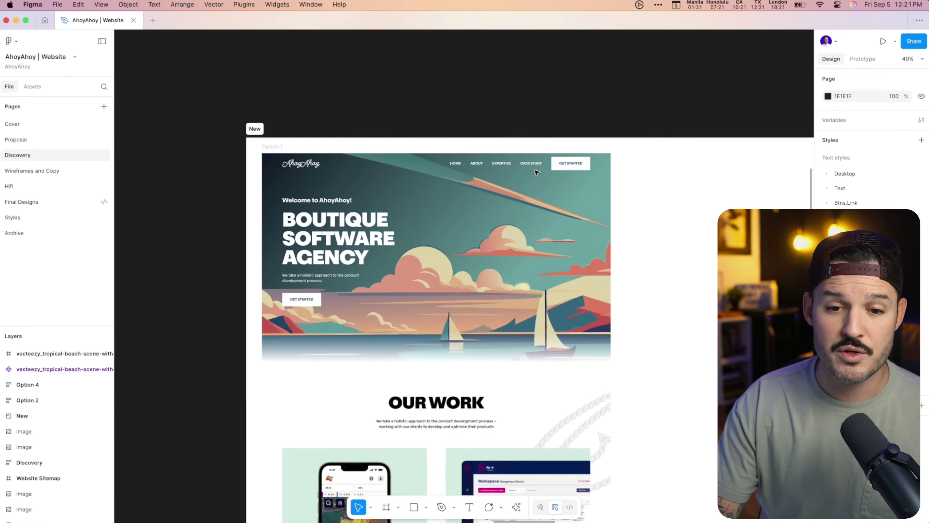
{"action": "scroll", "coordinate": [498, 179], "scroll_direction": "down", "scroll_amount": 3}
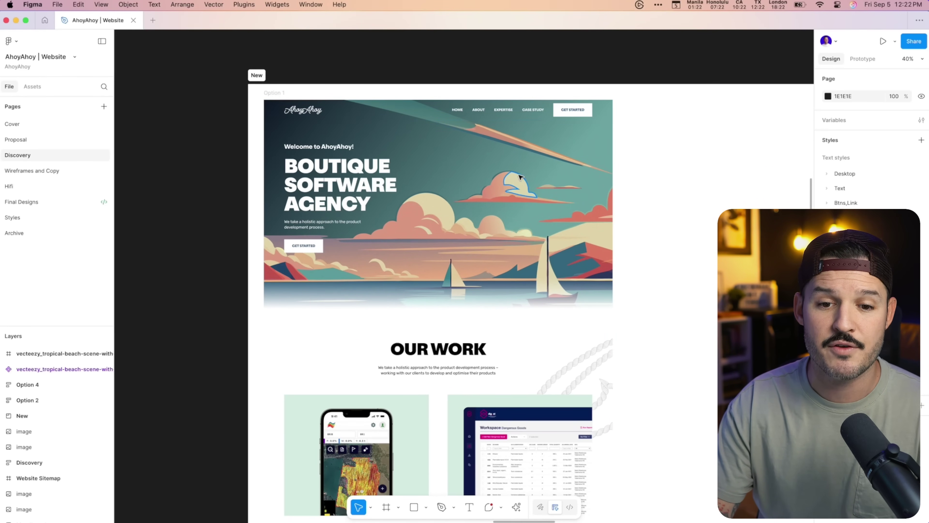
{"action": "scroll", "coordinate": [458, 227], "scroll_direction": "down", "scroll_amount": 10}
{"action": "scroll", "coordinate": [430, 181], "scroll_direction": "down", "scroll_amount": 10}
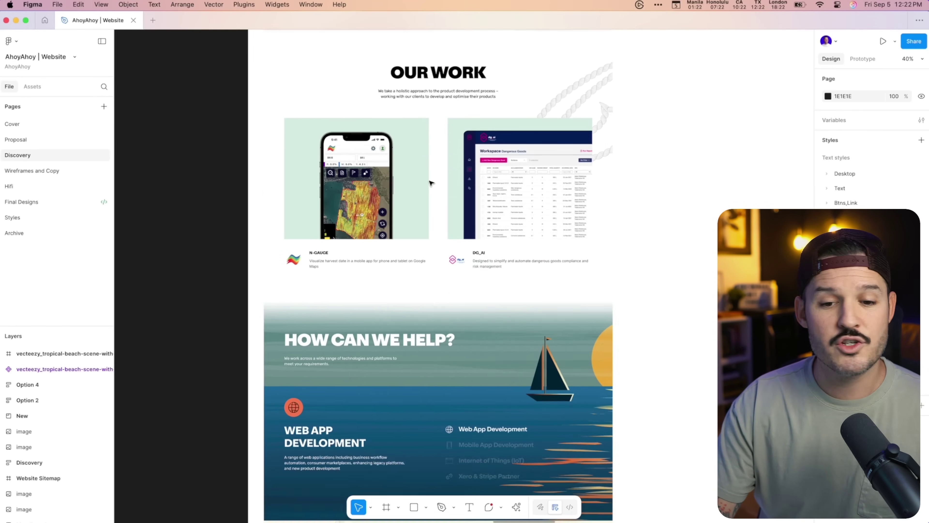
{"action": "scroll", "coordinate": [431, 181], "scroll_direction": "down", "scroll_amount": 5}
{"action": "scroll", "coordinate": [431, 182], "scroll_direction": "down", "scroll_amount": 4}
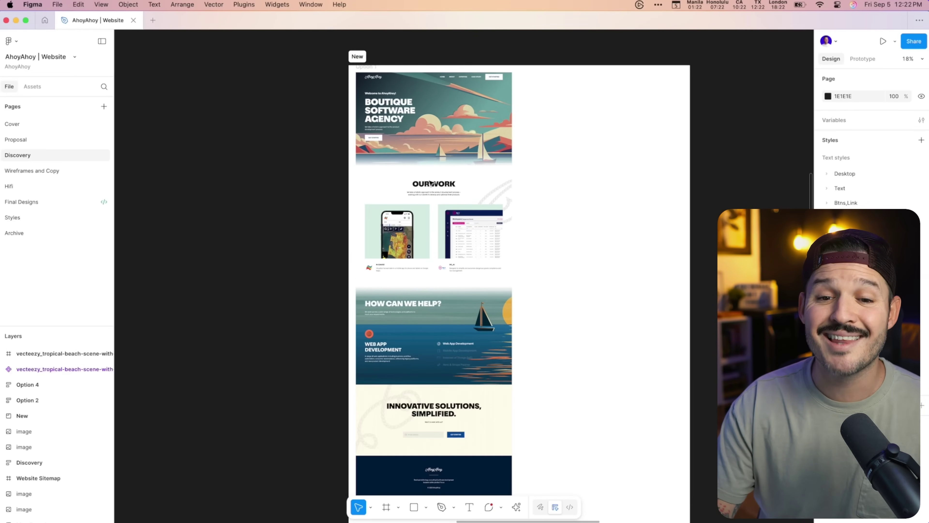
{"action": "scroll", "coordinate": [512, 293], "scroll_direction": "down", "scroll_amount": 5}
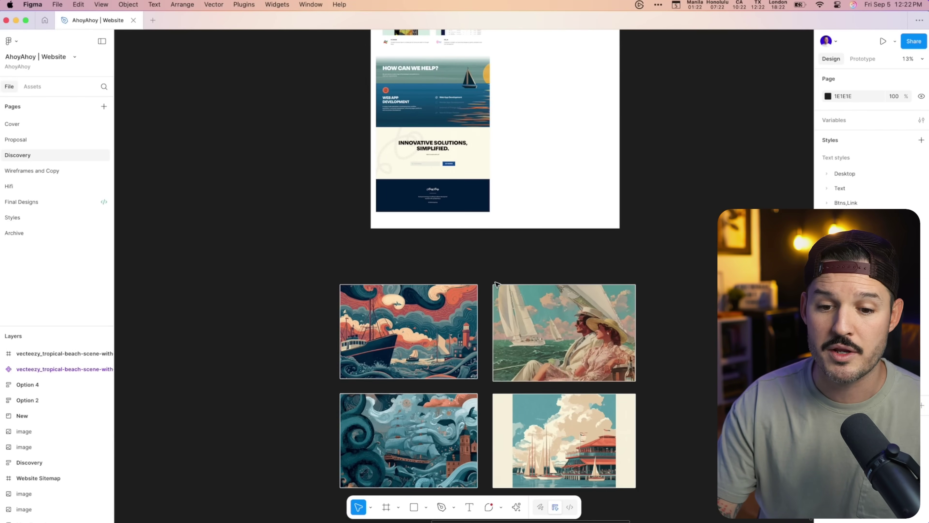
{"action": "scroll", "coordinate": [496, 283], "scroll_direction": "down", "scroll_amount": 3}
{"action": "scroll", "coordinate": [497, 284], "scroll_direction": "up", "scroll_amount": 5}
{"action": "scroll", "coordinate": [497, 284], "scroll_direction": "down", "scroll_amount": 2}
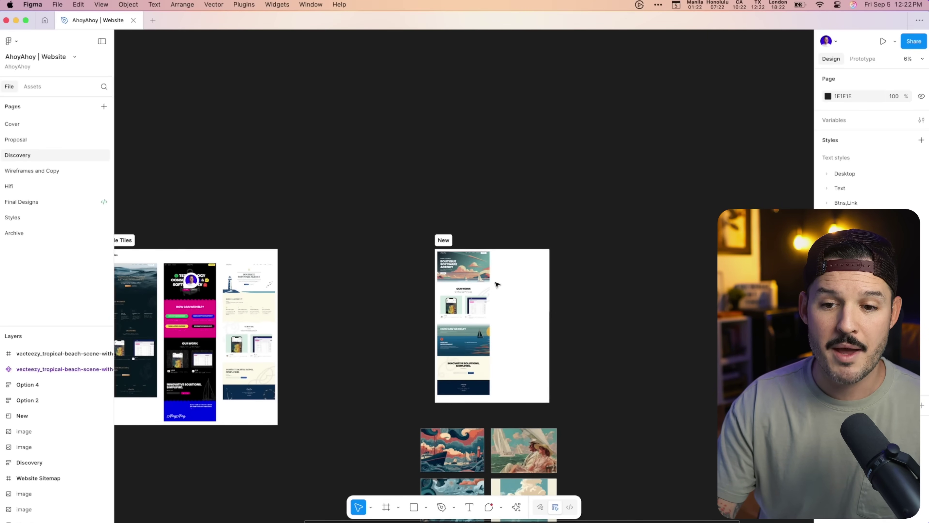
{"action": "scroll", "coordinate": [497, 284], "scroll_direction": "up", "scroll_amount": 3}
{"action": "scroll", "coordinate": [479, 294], "scroll_direction": "up", "scroll_amount": 6}
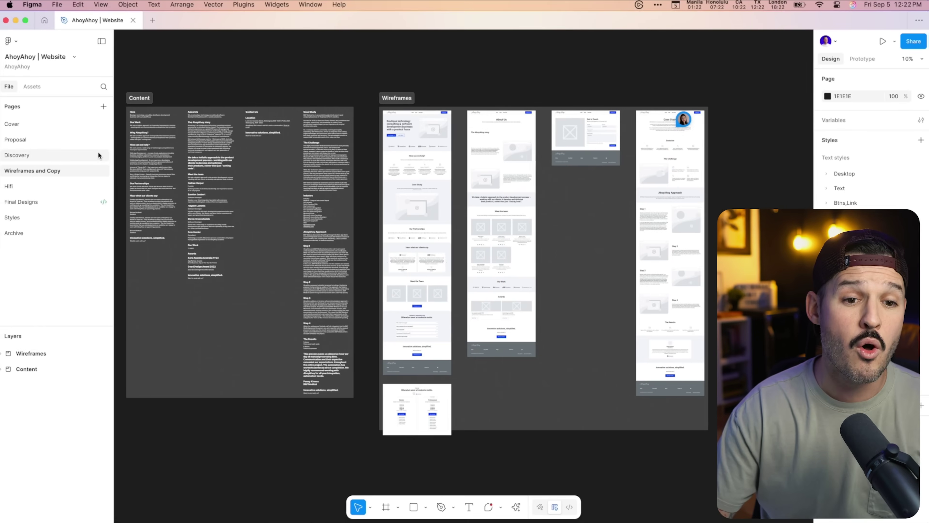
Step: Scroll around the Content and Wireframes boards before moving to the Hifi page
{"action": "scroll", "coordinate": [131, 131], "scroll_direction": "up", "scroll_amount": 5}
{"action": "scroll", "coordinate": [132, 133], "scroll_direction": "down", "scroll_amount": 3}
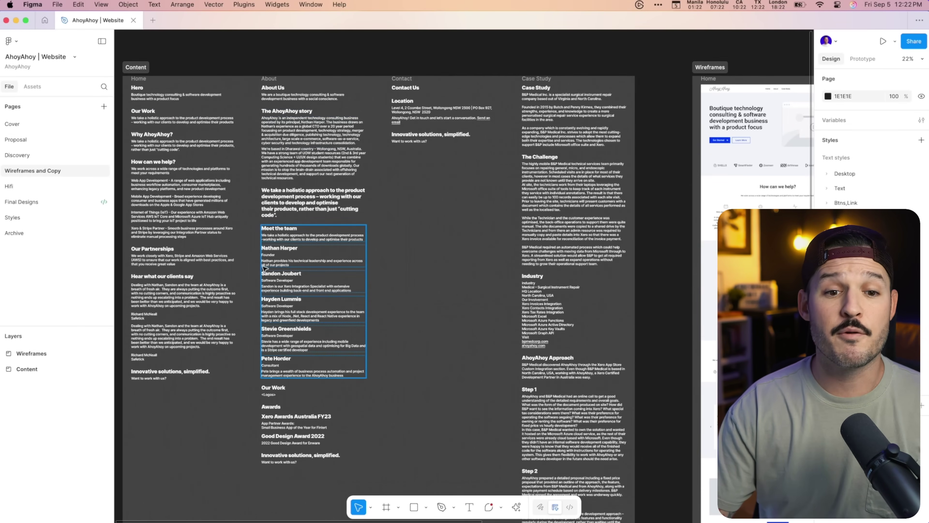
{"action": "scroll", "coordinate": [364, 230], "scroll_direction": "down", "scroll_amount": 2}
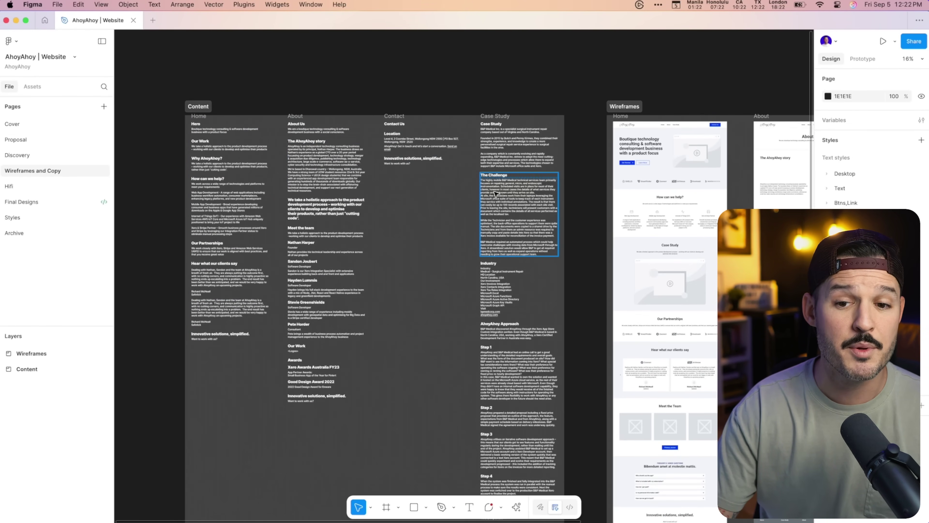
{"action": "scroll", "coordinate": [502, 192], "scroll_direction": "right", "scroll_amount": 10}
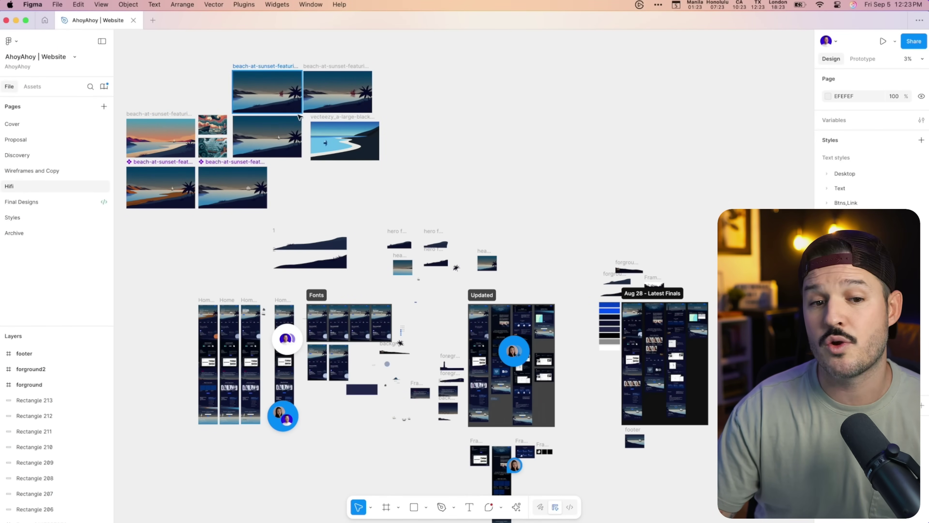
{"action": "scroll", "coordinate": [205, 325], "scroll_direction": "up", "scroll_amount": 10}
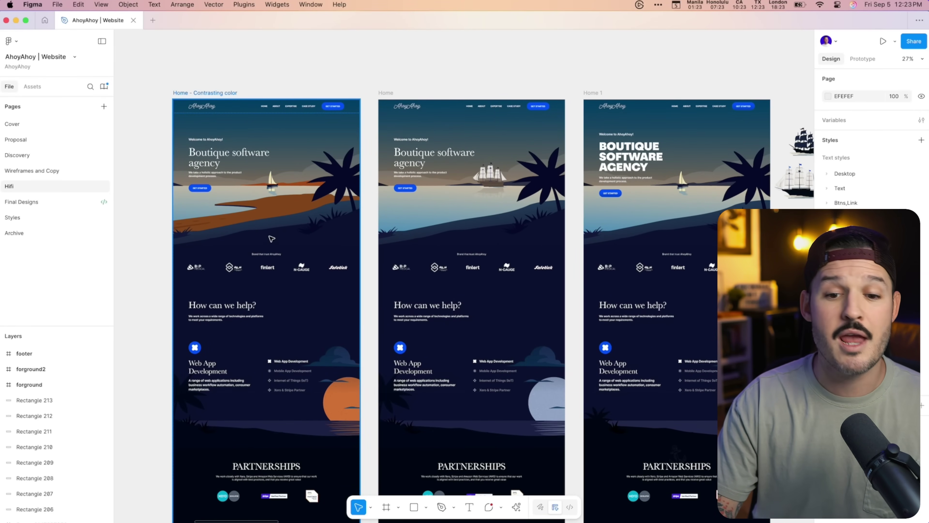
{"action": "scroll", "coordinate": [271, 258], "scroll_direction": "right", "scroll_amount": 15}
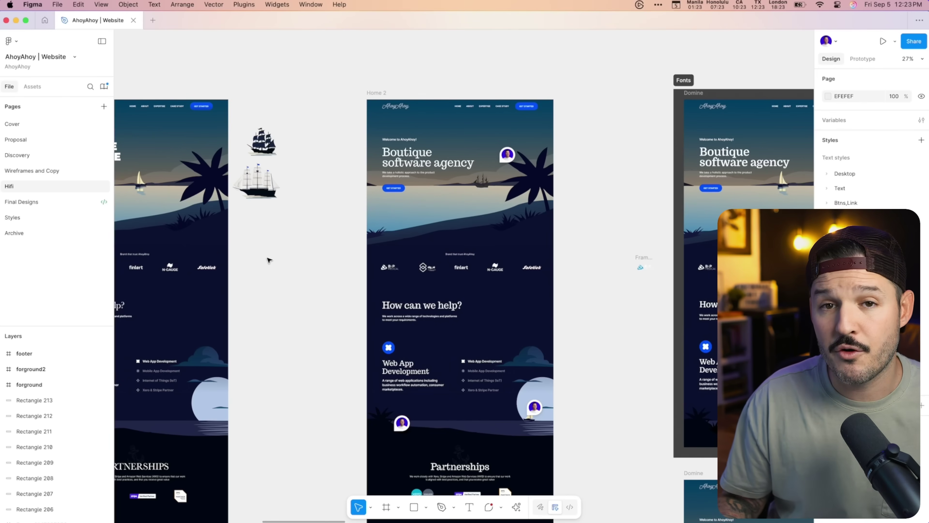
{"action": "scroll", "coordinate": [331, 245], "scroll_direction": "right", "scroll_amount": 10}
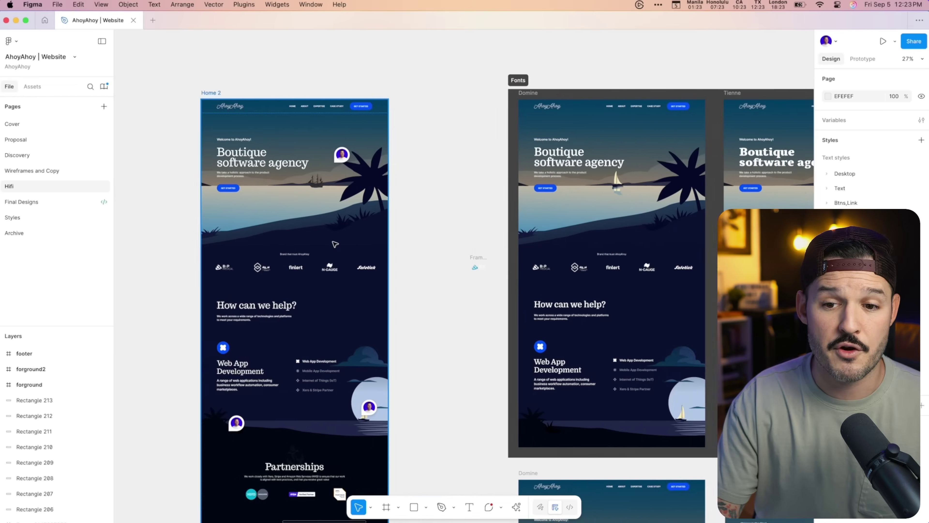
{"action": "scroll", "coordinate": [344, 228], "scroll_direction": "down", "scroll_amount": 3}
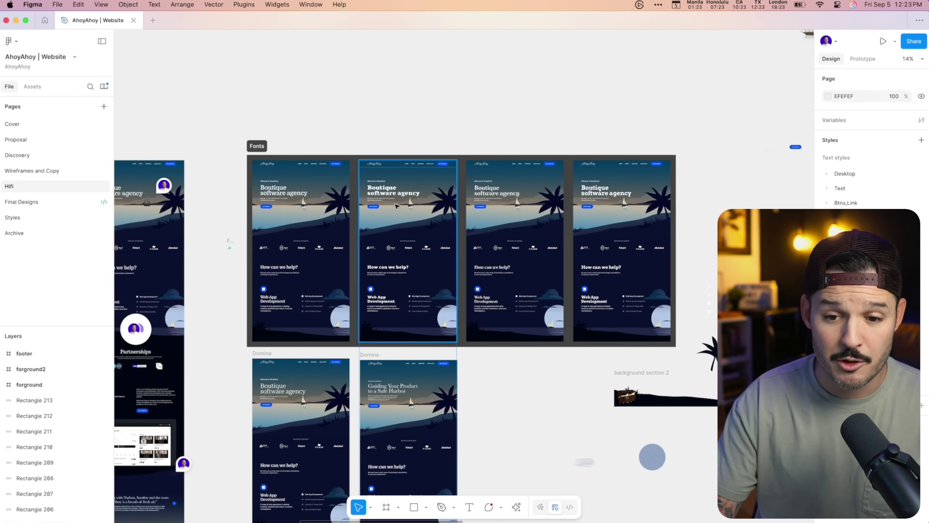
{"action": "scroll", "coordinate": [455, 239], "scroll_direction": "right", "scroll_amount": 15}
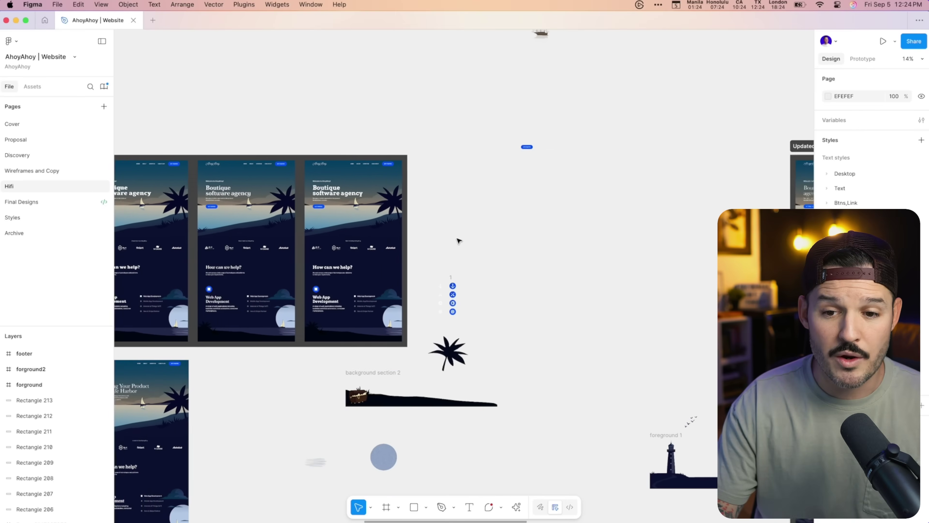
{"action": "scroll", "coordinate": [453, 239], "scroll_direction": "right", "scroll_amount": 1}
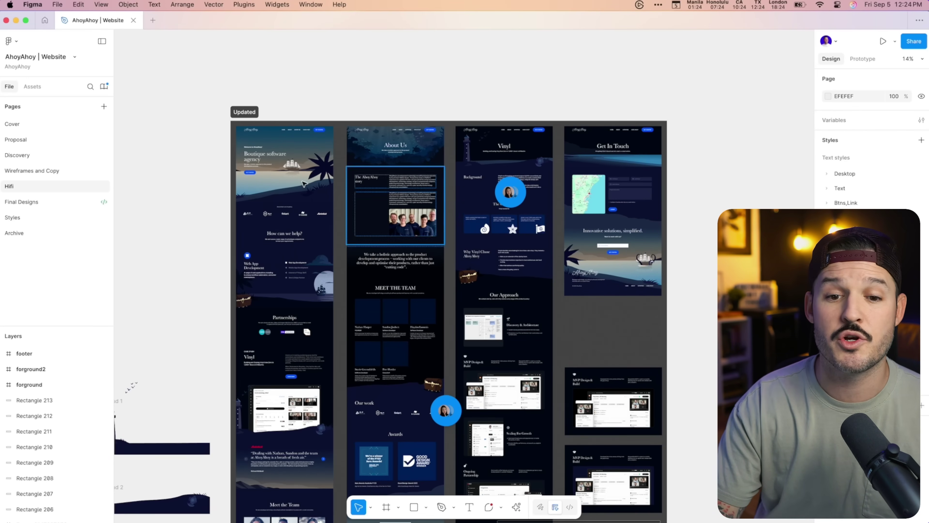
{"action": "scroll", "coordinate": [291, 158], "scroll_direction": "up", "scroll_amount": 5}
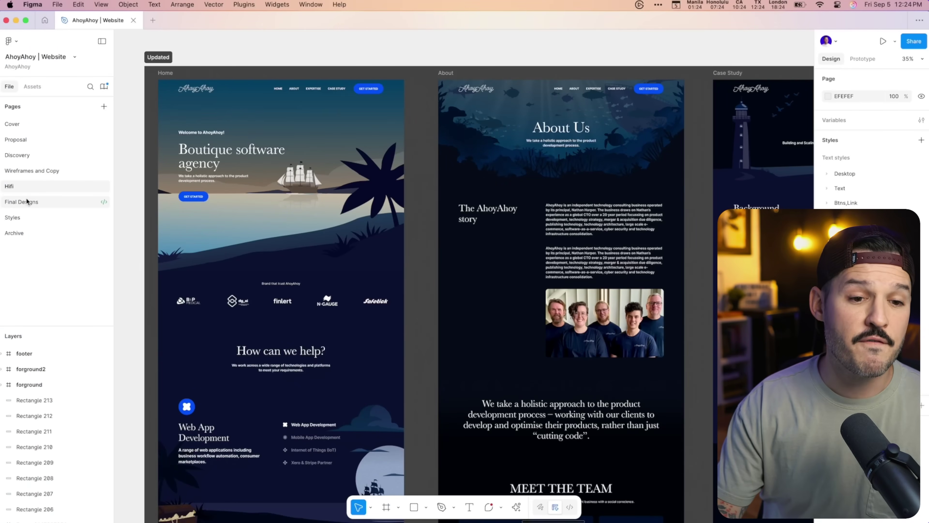
Step: Switch to the Final Designs page showing the Aug 28 – Latest Finals board
{"action": "left_click", "coordinate": [26, 201]}
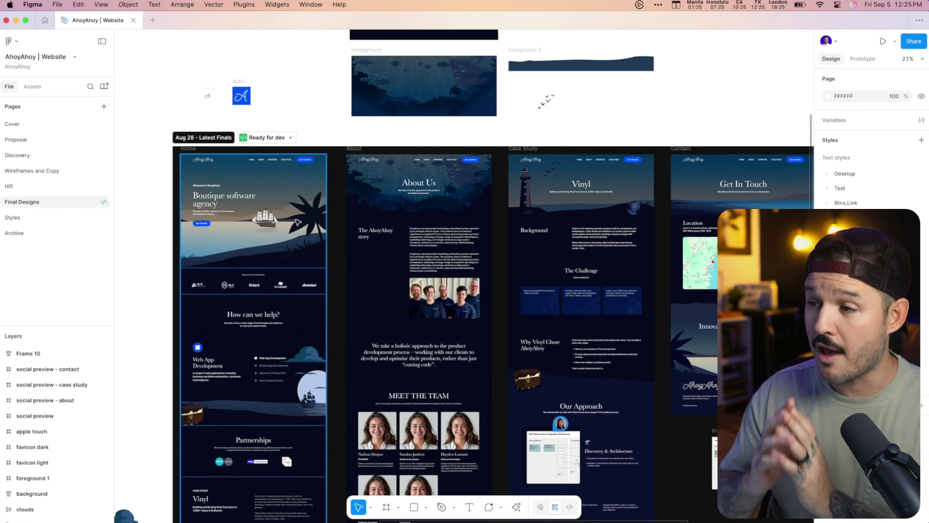
{"action": "scroll", "coordinate": [302, 244], "scroll_direction": "down", "scroll_amount": 10}
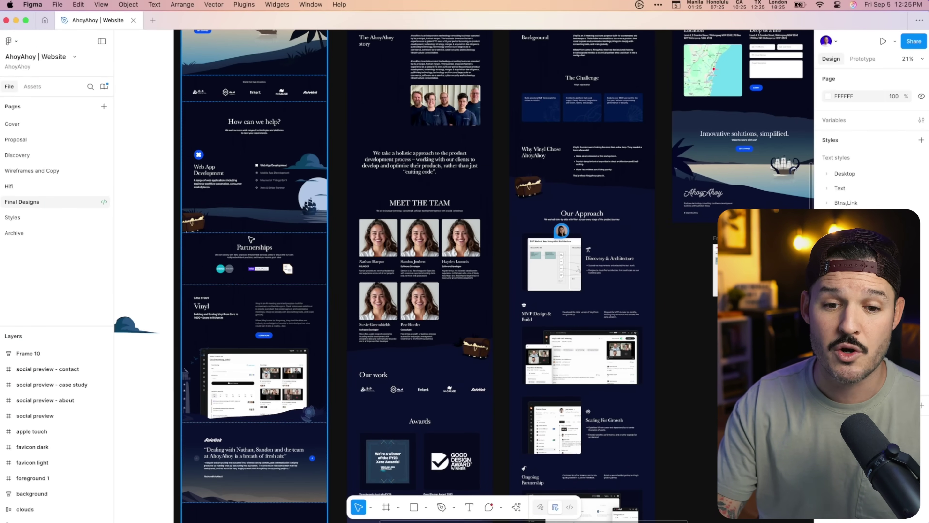
{"action": "scroll", "coordinate": [326, 268], "scroll_direction": "down", "scroll_amount": 10}
{"action": "scroll", "coordinate": [326, 266], "scroll_direction": "up", "scroll_amount": 15}
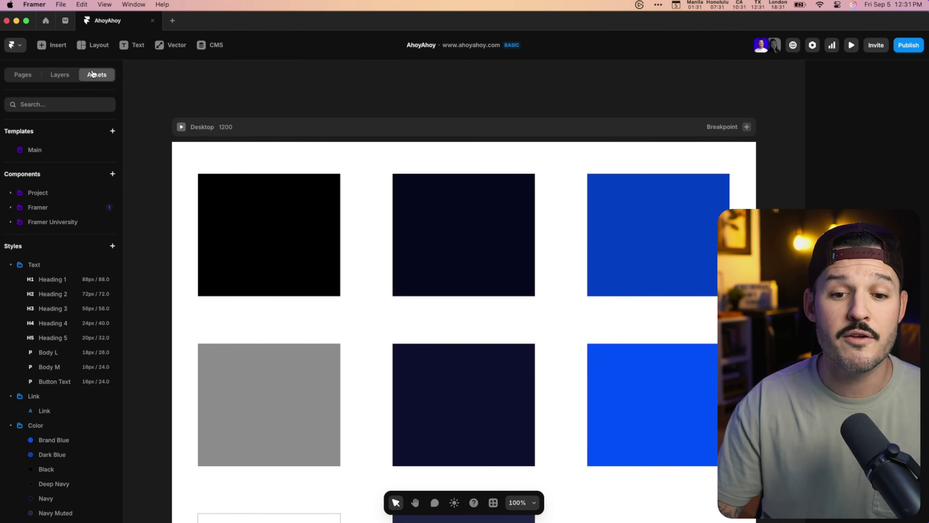
{"action": "scroll", "coordinate": [288, 290], "scroll_direction": "down", "scroll_amount": 5}
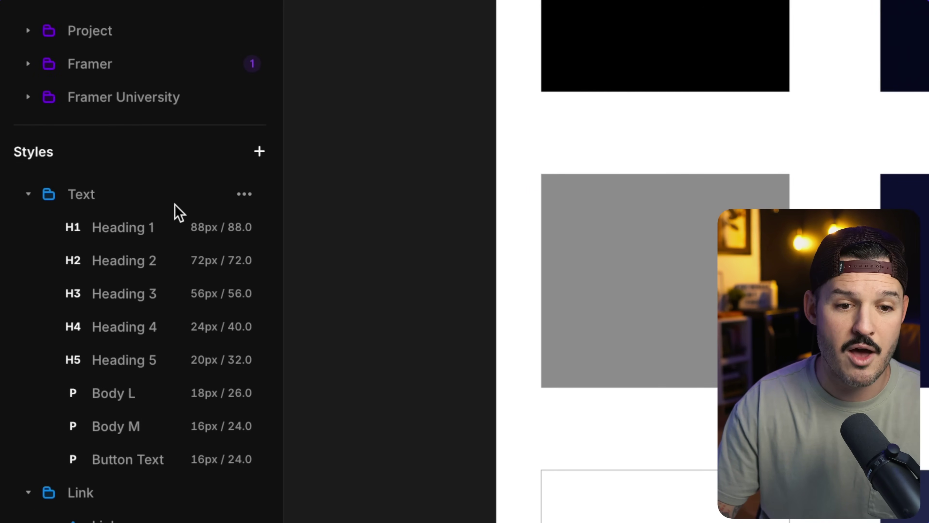
{"action": "scroll", "coordinate": [124, 439], "scroll_direction": "down", "scroll_amount": 7}
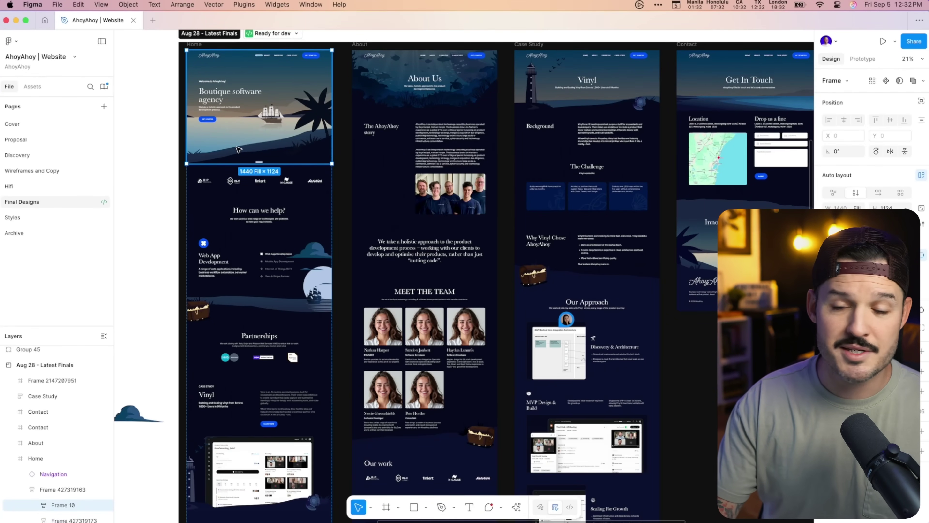
Step: Copy the hero's 22 layers with the Figma to HTML with Framer plugin and return to Framer
{"action": "key", "text": "super+k"}
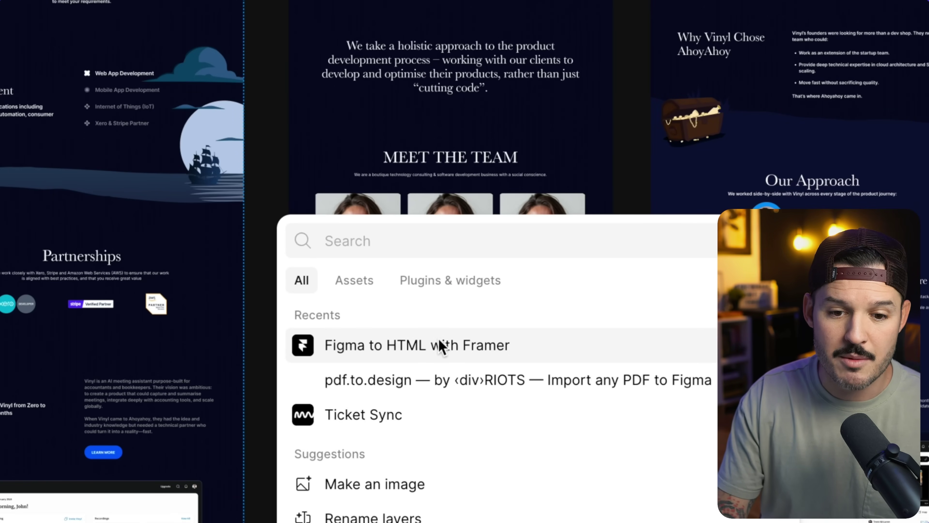
{"action": "left_click", "coordinate": [462, 347]}
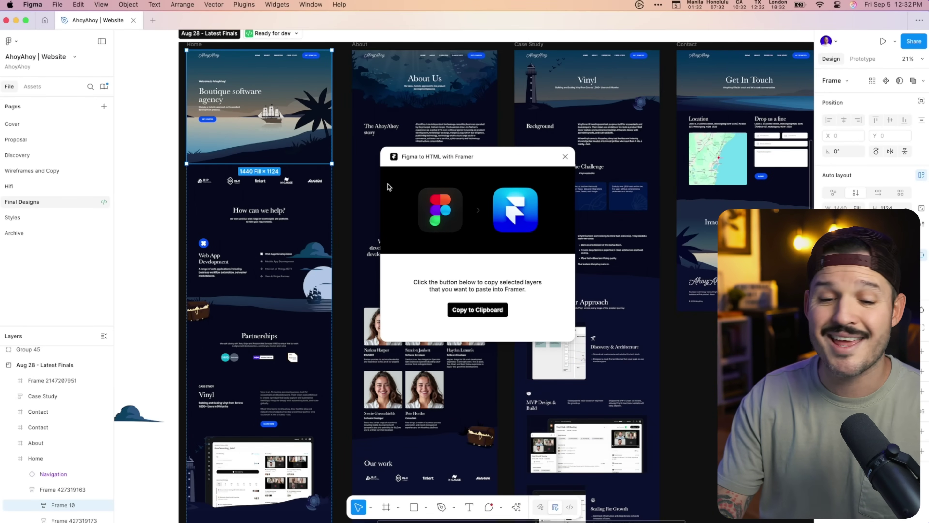
{"action": "left_click", "coordinate": [466, 310]}
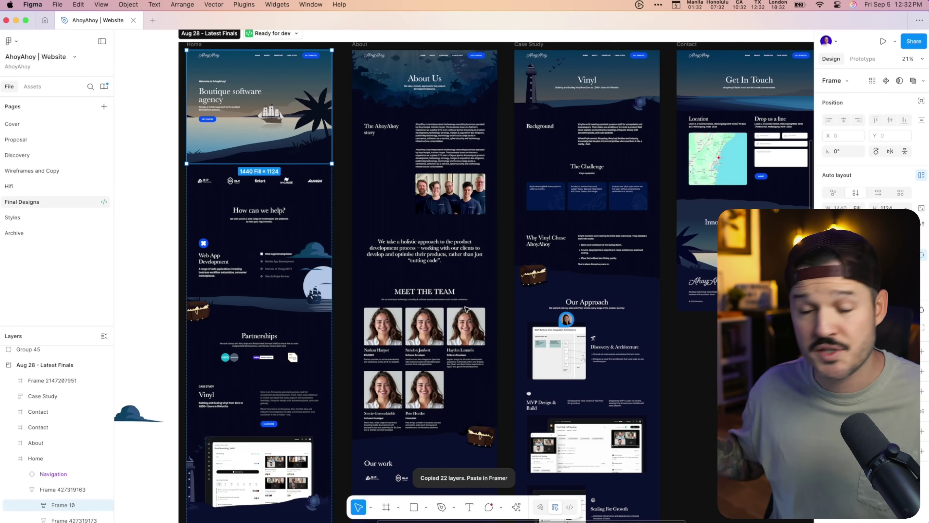
{"action": "key", "text": "super+Tab"}
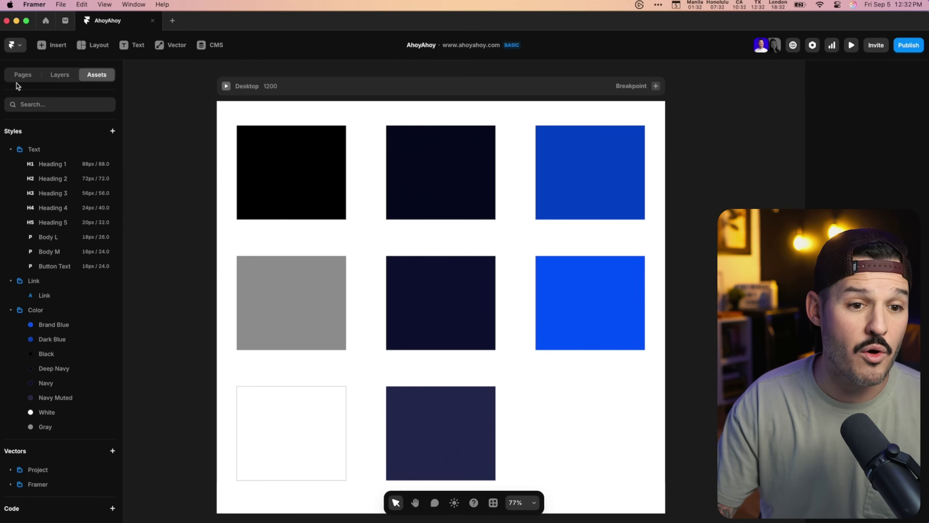
{"action": "left_click", "coordinate": [20, 76]}
{"action": "left_click", "coordinate": [35, 151]}
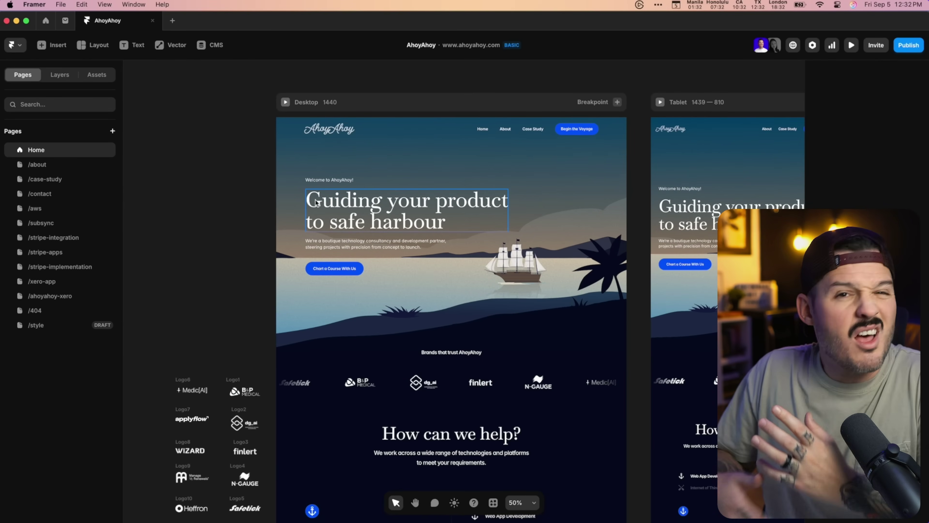
{"action": "left_click", "coordinate": [433, 380]}
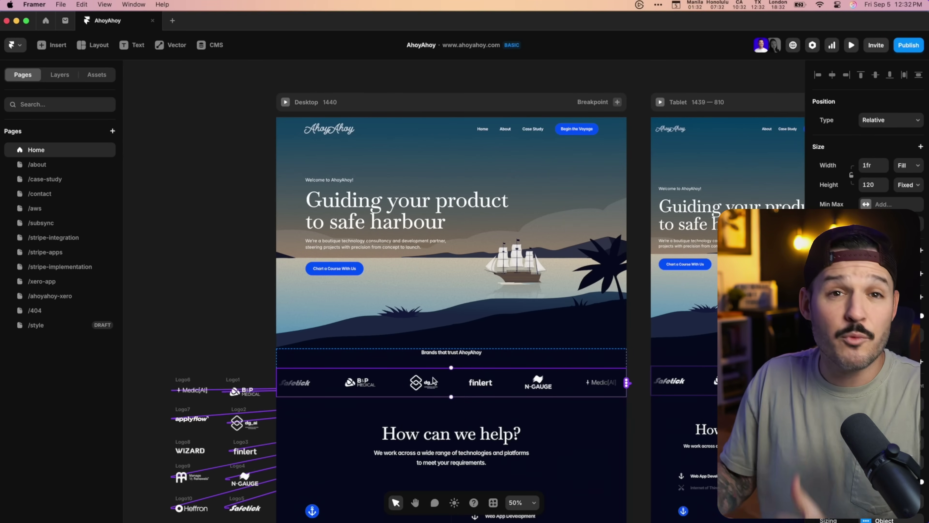
{"action": "scroll", "coordinate": [426, 327], "scroll_direction": "down", "scroll_amount": 5}
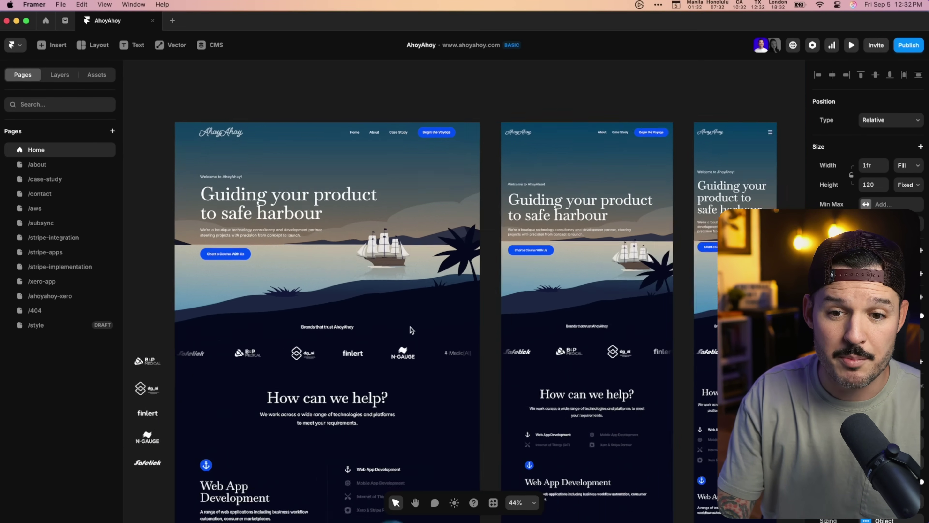
{"action": "scroll", "coordinate": [449, 160], "scroll_direction": "down", "scroll_amount": 3}
{"action": "scroll", "coordinate": [411, 96], "scroll_direction": "right", "scroll_amount": 5}
{"action": "scroll", "coordinate": [383, 187], "scroll_direction": "up", "scroll_amount": 3}
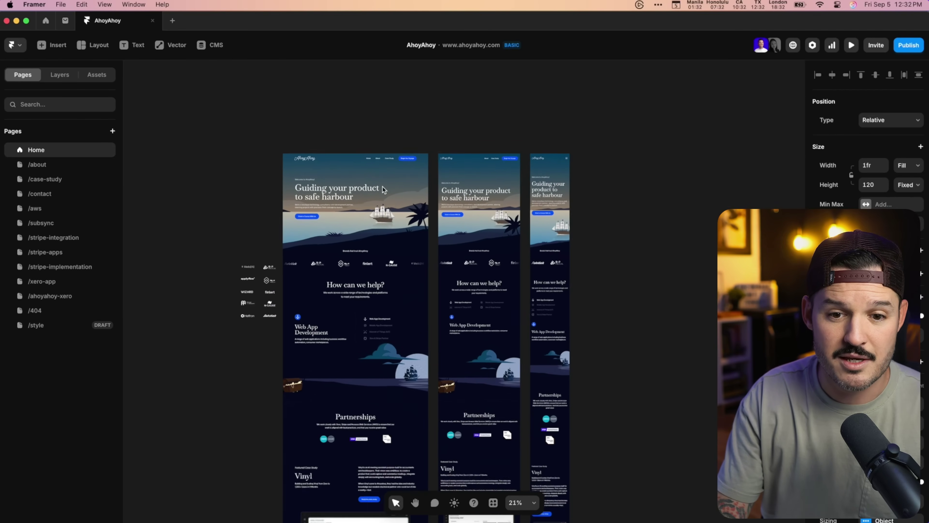
{"action": "scroll", "coordinate": [383, 186], "scroll_direction": "up", "scroll_amount": 3}
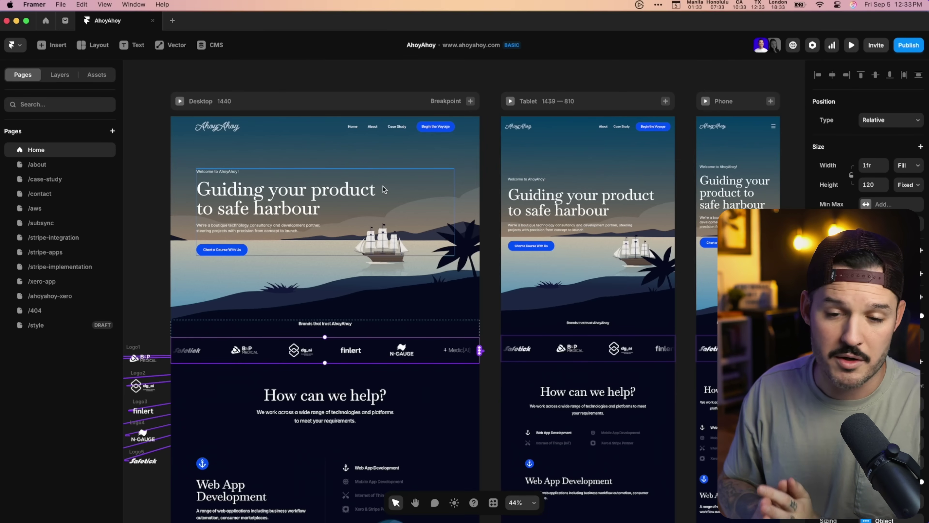
{"action": "left_click", "coordinate": [56, 165]}
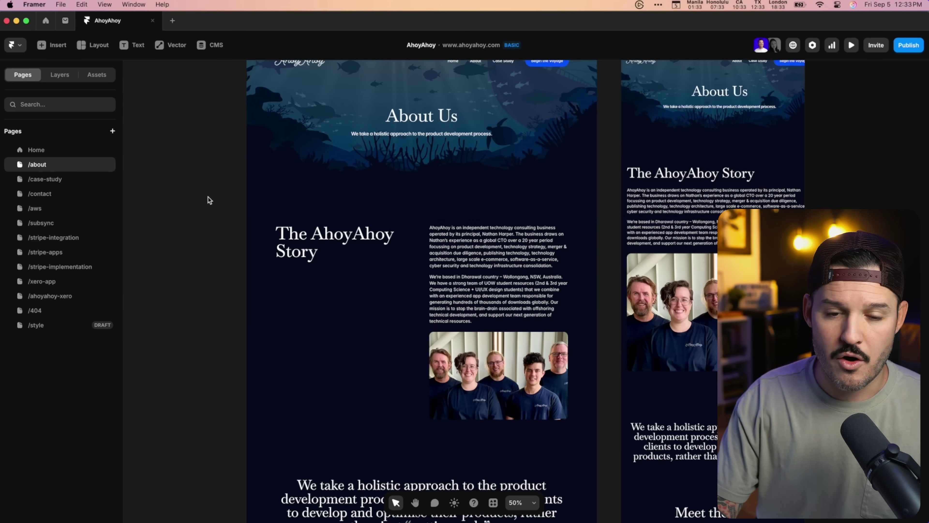
{"action": "left_click", "coordinate": [55, 179]}
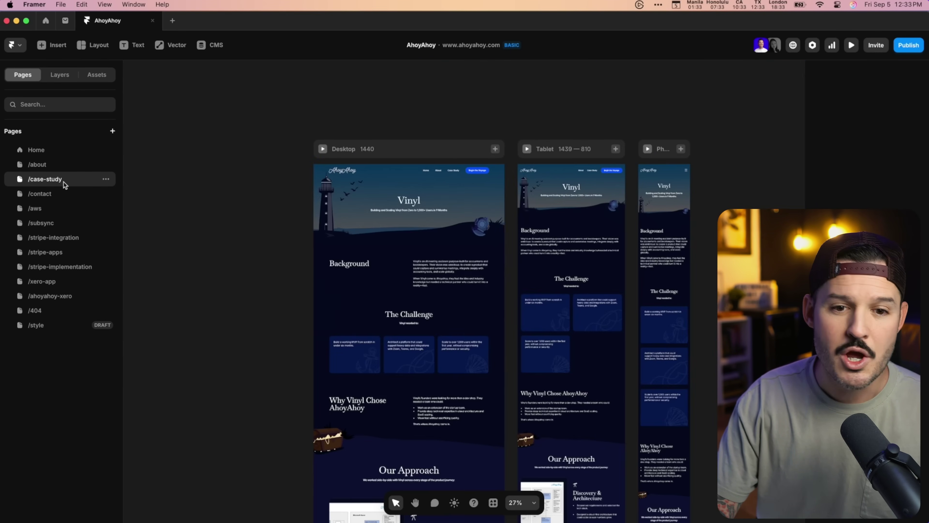
{"action": "left_click", "coordinate": [53, 152]}
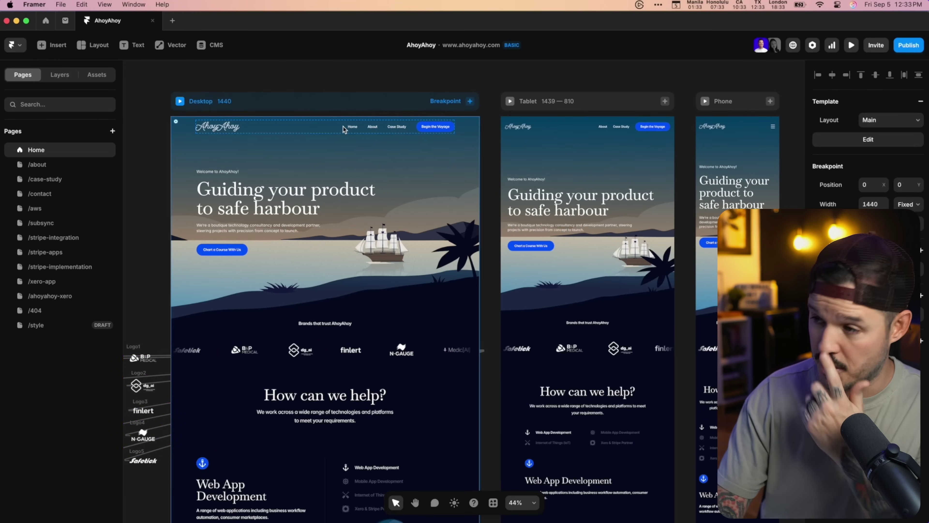
{"action": "double_click", "coordinate": [326, 131]}
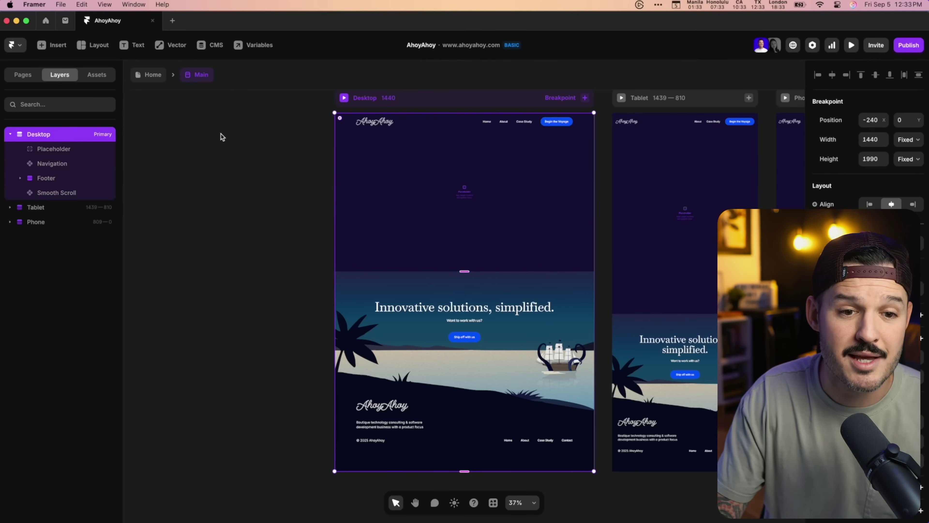
{"action": "left_click", "coordinate": [158, 76]}
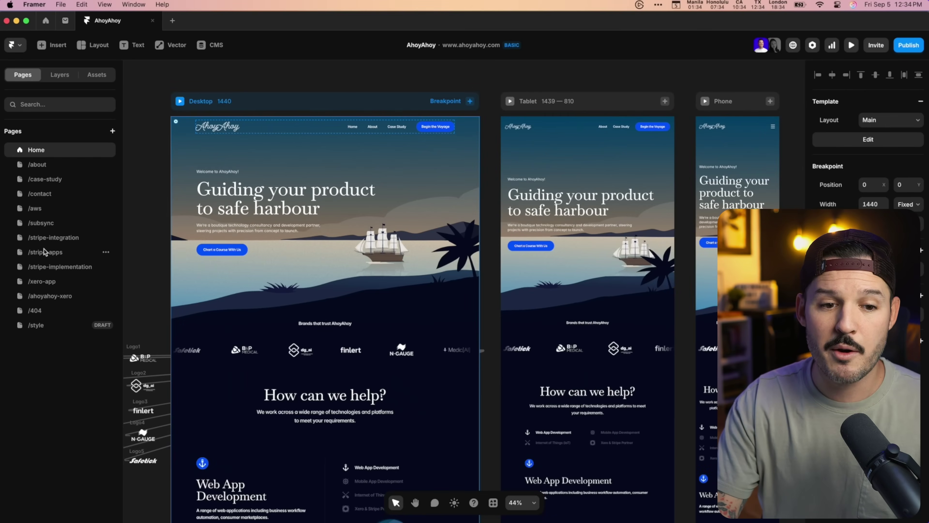
Step: Return to the Home page and inspect the ship illustration's Loop and Scroll effects
{"action": "left_click", "coordinate": [111, 289]}
{"action": "left_click", "coordinate": [46, 224]}
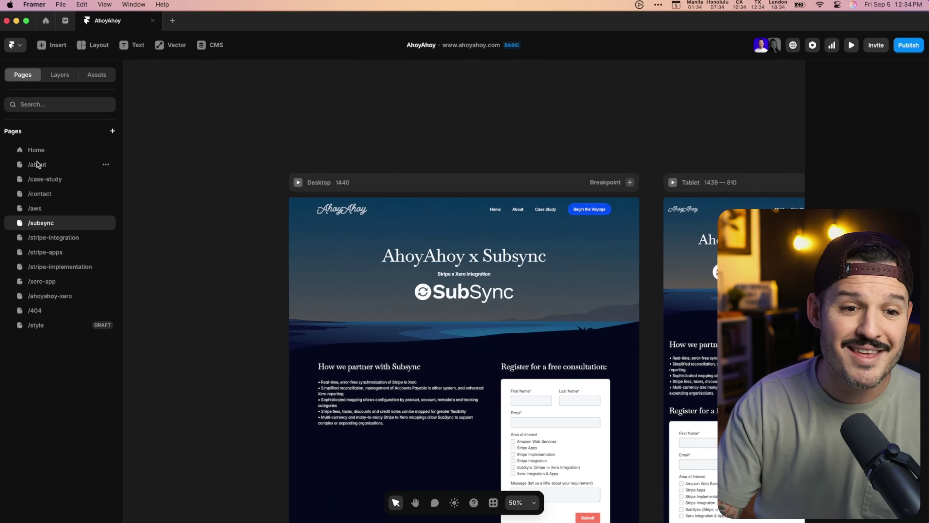
{"action": "left_click", "coordinate": [40, 150]}
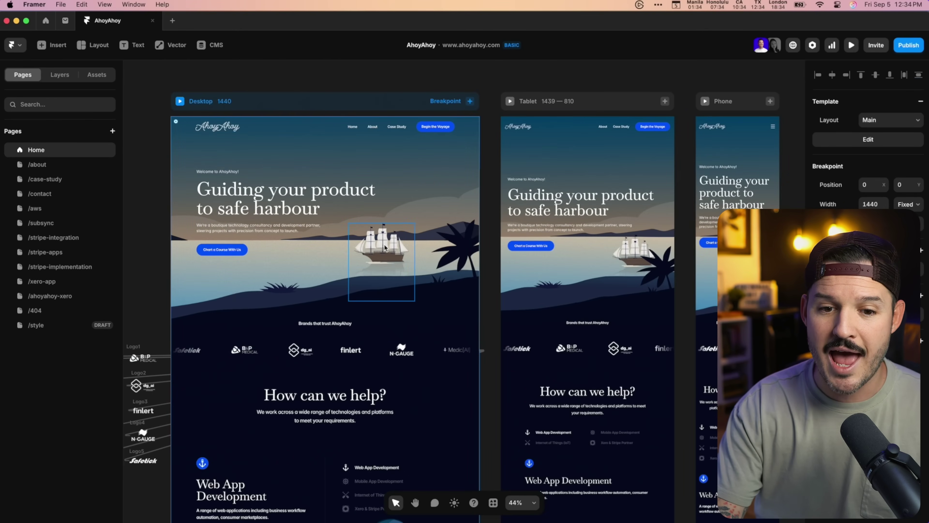
{"action": "left_click", "coordinate": [385, 248]}
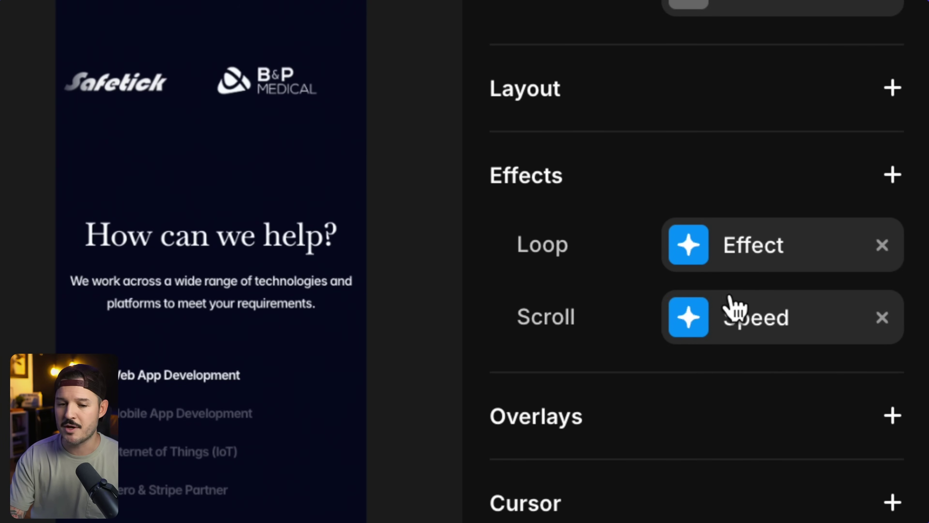
{"action": "left_click", "coordinate": [892, 177]}
{"action": "key", "text": "Escape"}
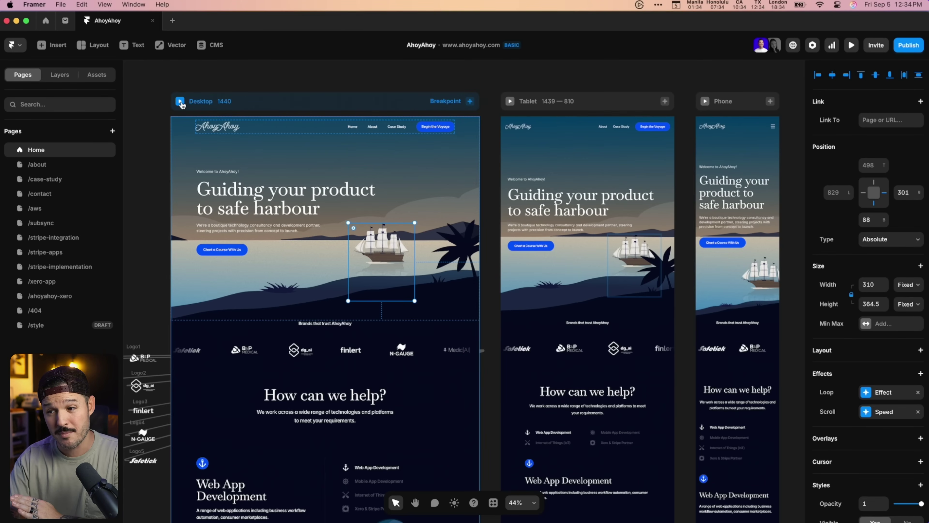
Step: Preview the Desktop homepage and scroll through it
{"action": "left_click", "coordinate": [180, 101]}
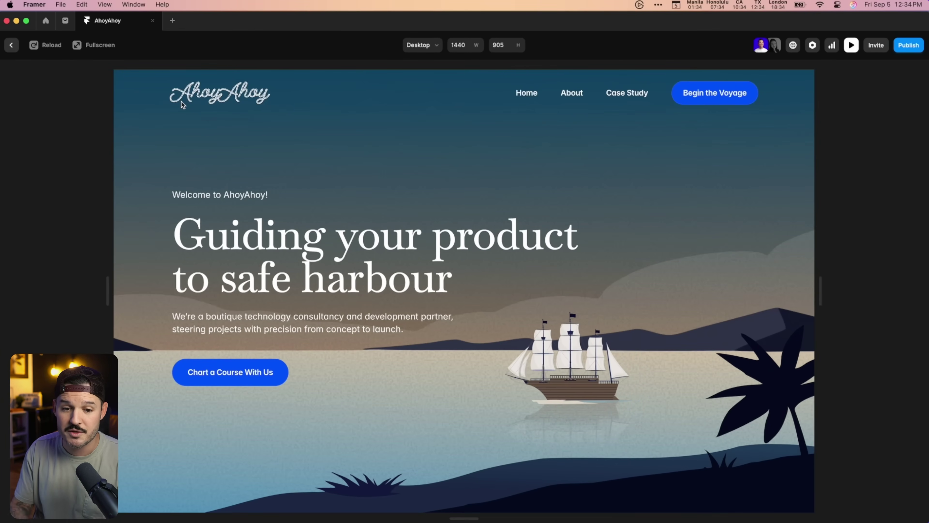
{"action": "scroll", "coordinate": [289, 179], "scroll_direction": "down", "scroll_amount": 5}
{"action": "scroll", "coordinate": [316, 235], "scroll_direction": "up", "scroll_amount": 5}
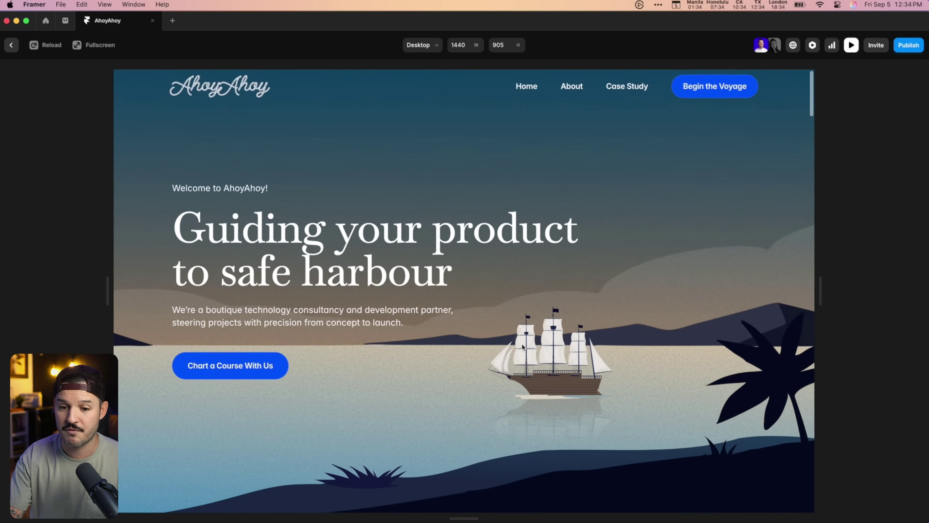
{"action": "scroll", "coordinate": [523, 347], "scroll_direction": "down", "scroll_amount": 10}
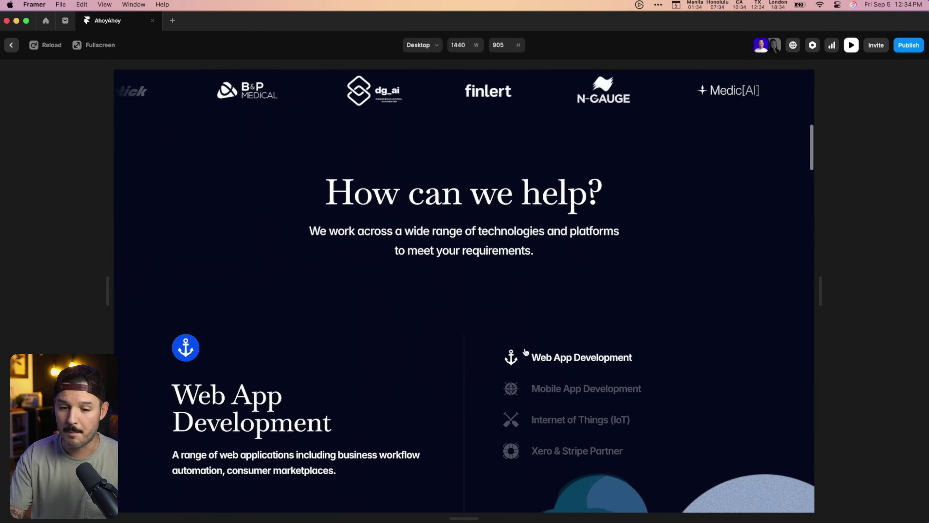
{"action": "scroll", "coordinate": [526, 351], "scroll_direction": "down", "scroll_amount": 3}
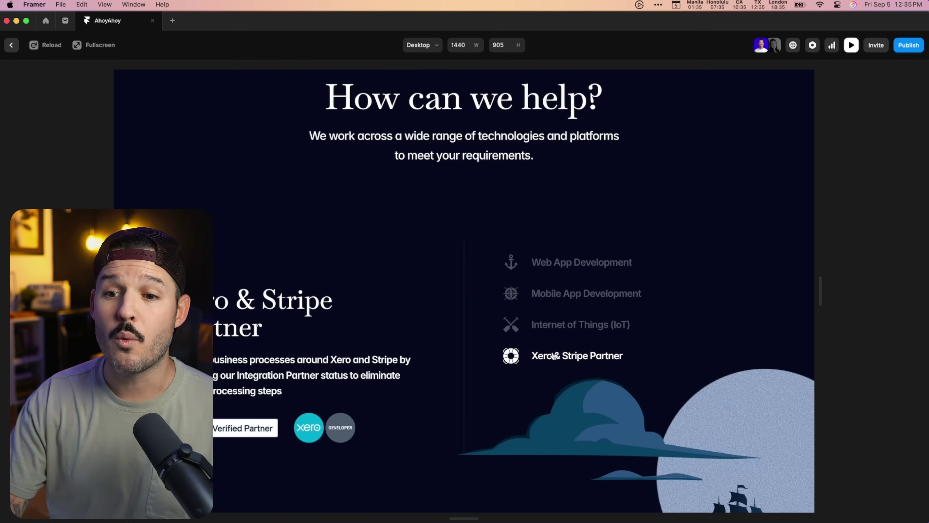
{"action": "left_click", "coordinate": [913, 45]}
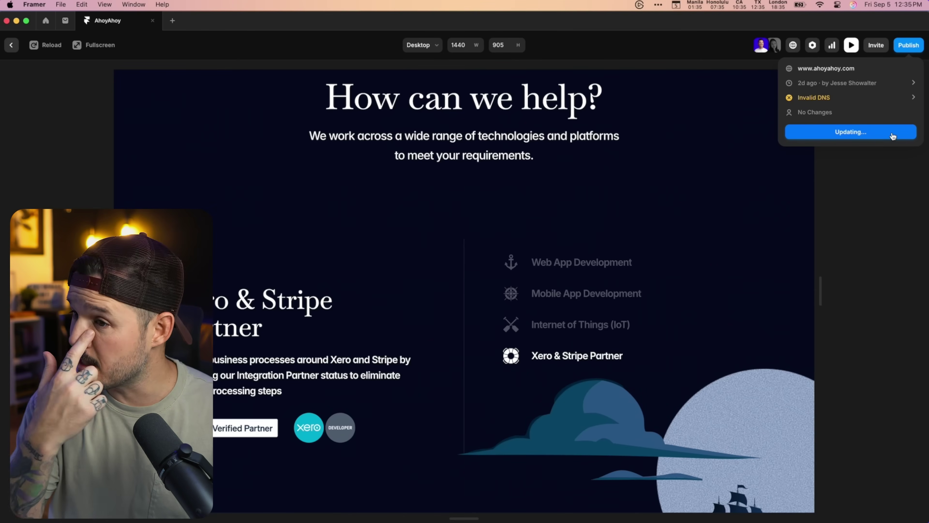
{"action": "key", "text": "super+Tab"}
{"action": "key", "text": "super+Tab"}
{"action": "key", "text": "super+1"}
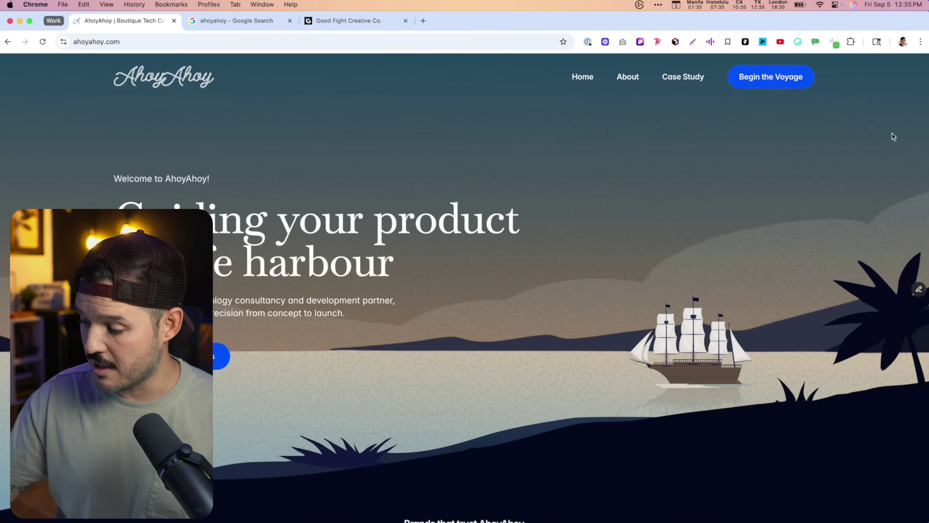
Step: Narrow the Chrome window to check the live site's mobile layout and its hamburger menu
{"action": "left_click_drag", "start_coordinate": [927, 138], "coordinate": [928, 179]}
{"action": "left_click", "coordinate": [616, 76]}
{"action": "left_click", "coordinate": [616, 77]}
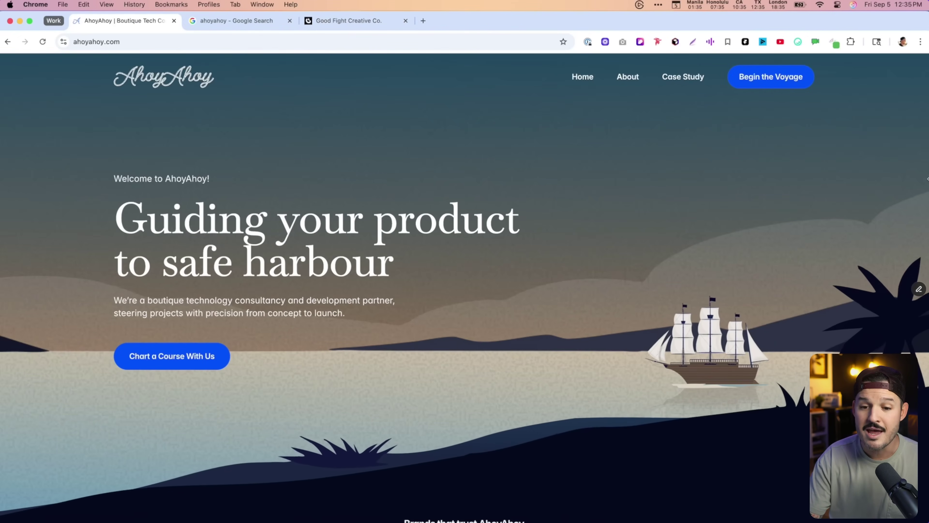
Step: Visit the Case Study and About pages, then return to Home
{"action": "left_click", "coordinate": [674, 77]}
{"action": "left_click", "coordinate": [626, 76]}
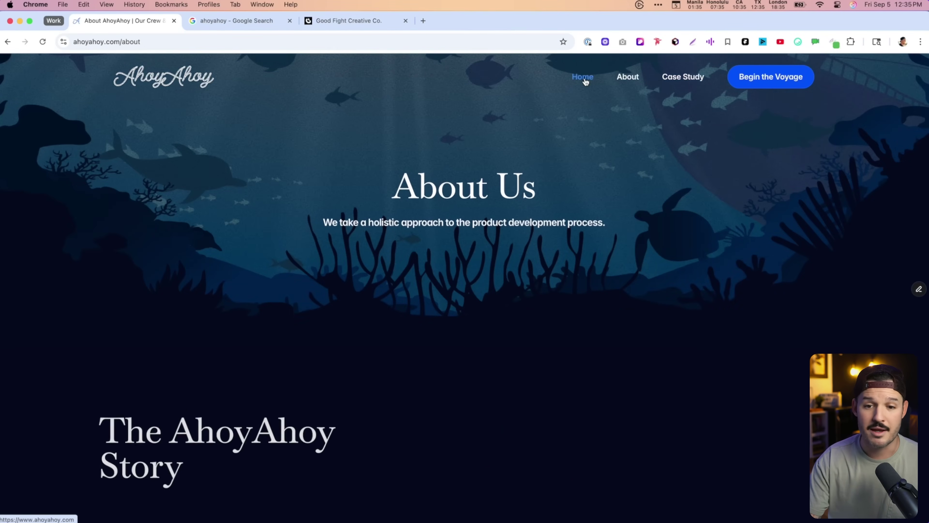
{"action": "left_click", "coordinate": [585, 77]}
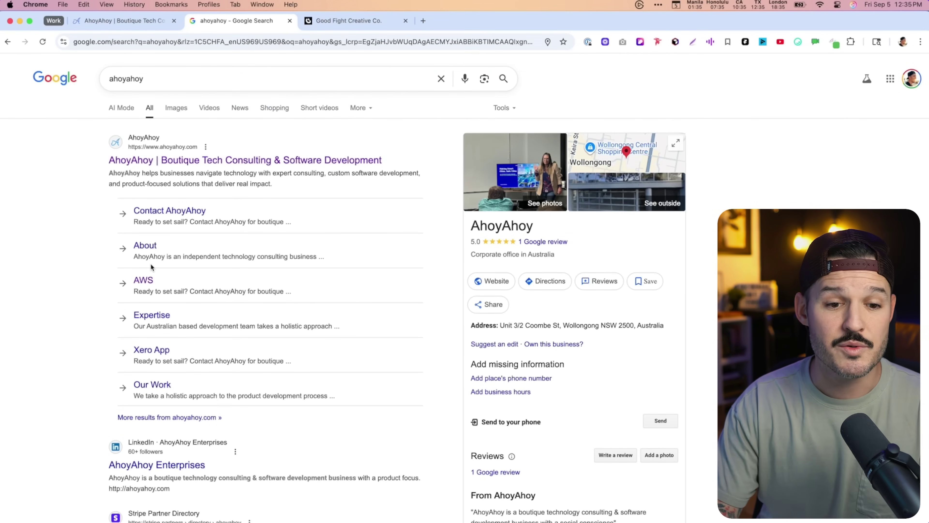
Step: Open the About sitelink under the AhoyAhoy Google result, showing the live About page
{"action": "left_click", "coordinate": [148, 249]}
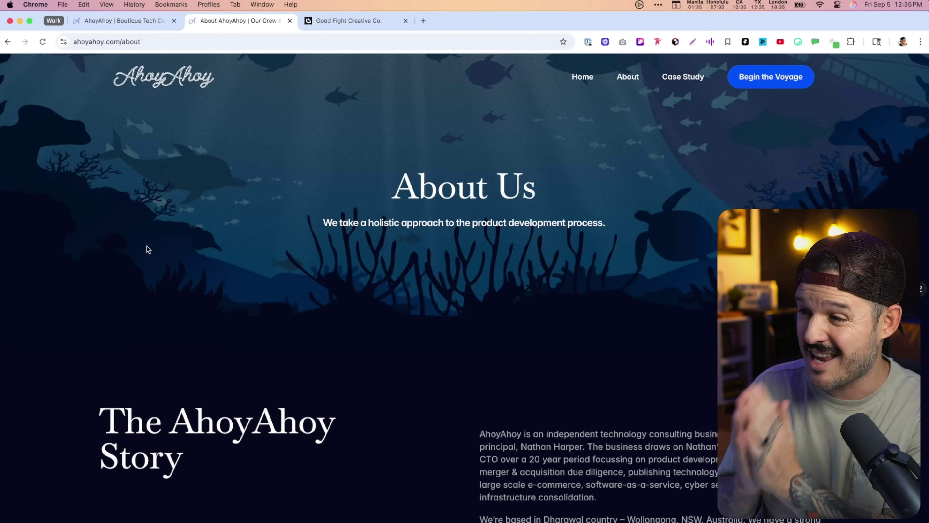